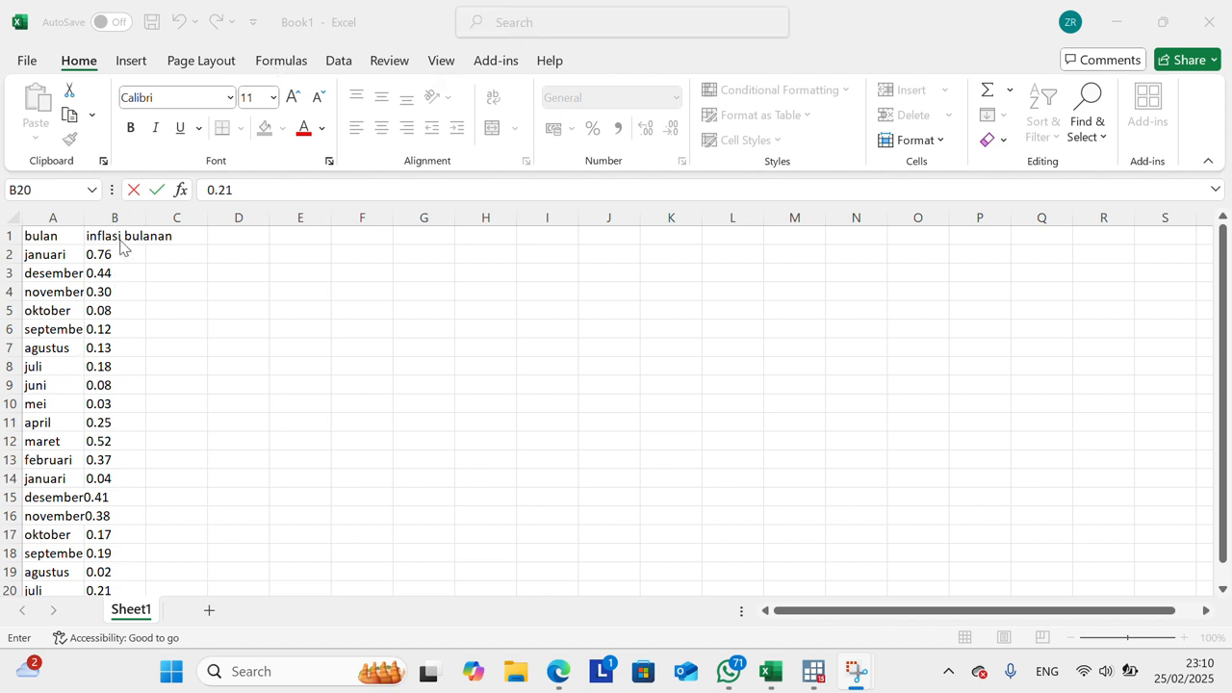
# Replace the header in cell B1 with inflasi.
pyautogui.click(171, 237)
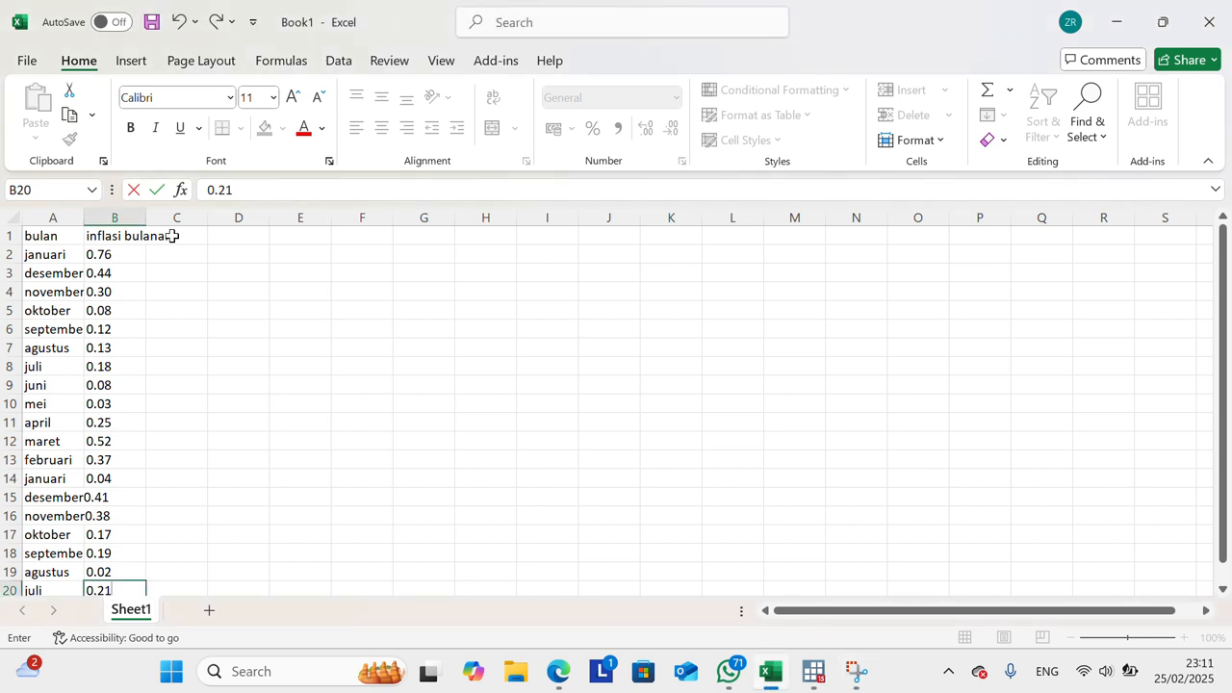
pyautogui.click(183, 237)
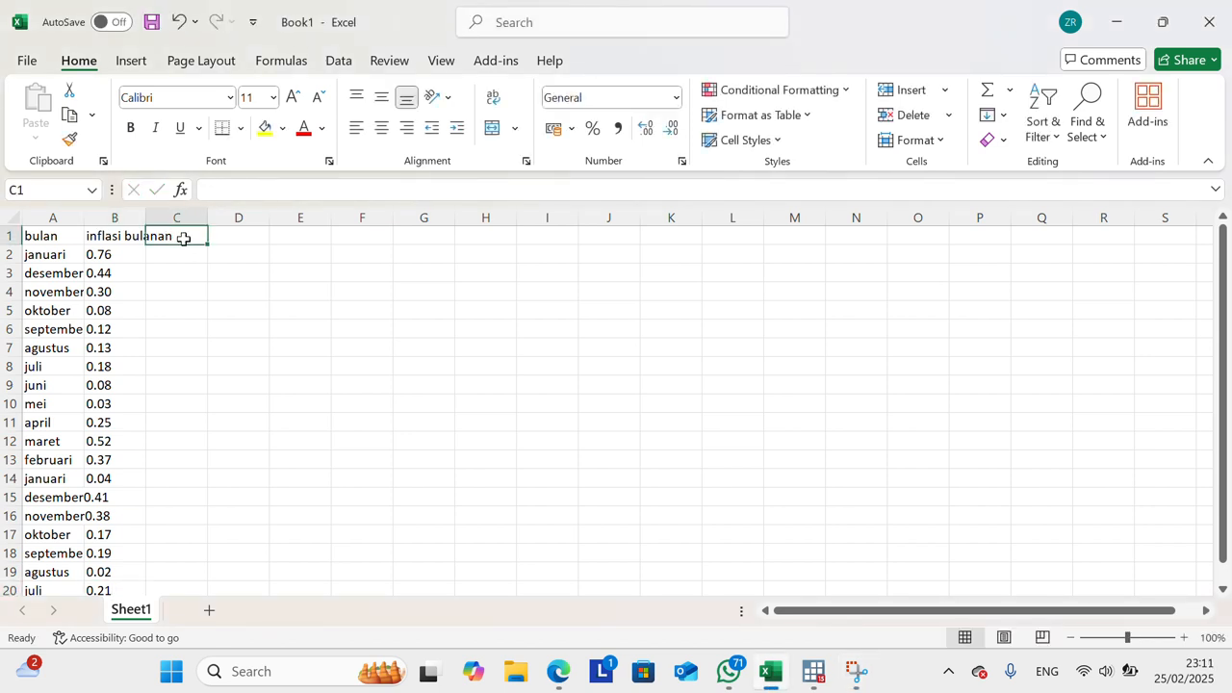
pyautogui.click(135, 238)
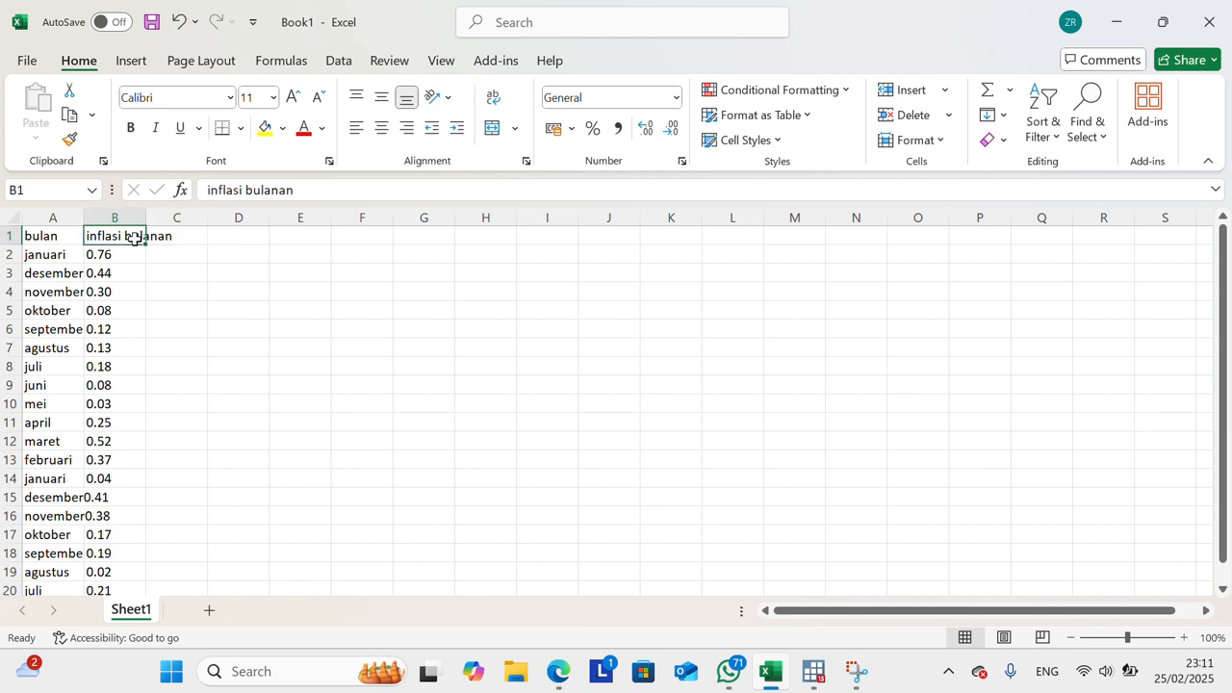
pyautogui.press('BackSpace')
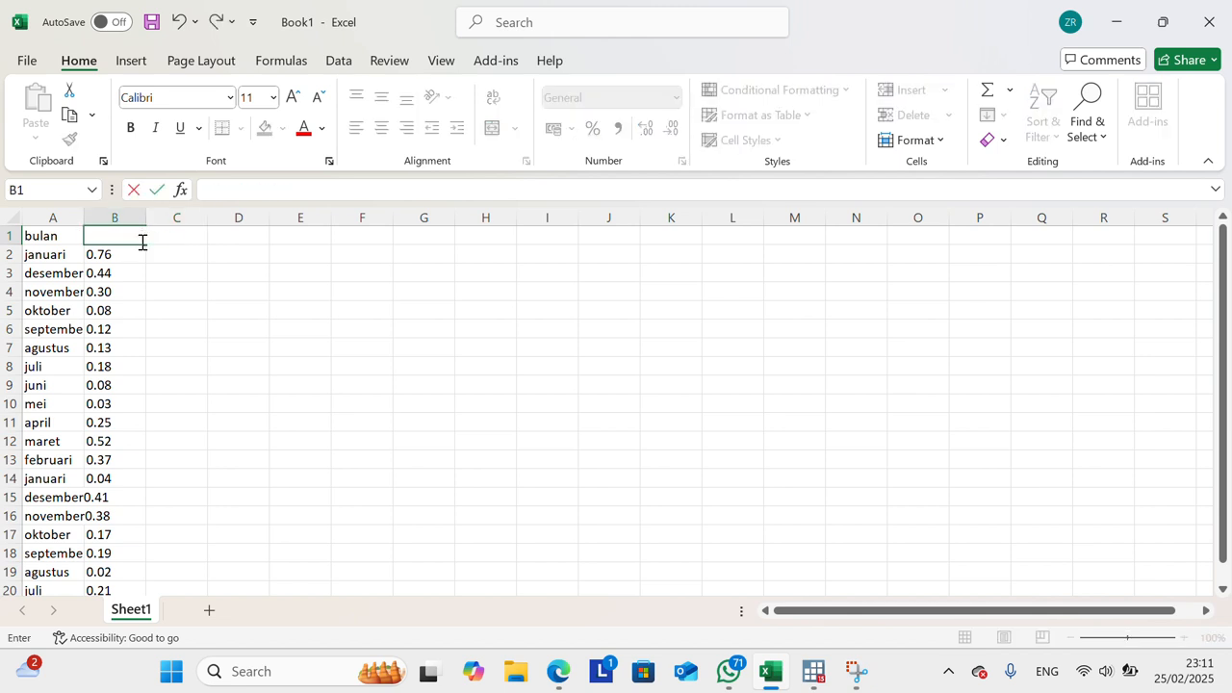
pyautogui.write('inflasi')
# Copy the inflasi column B1:B20 and paste it into Stata's Data Editor, treating the first row as variable names.
pyautogui.moveTo(87, 234); pyautogui.dragTo(140, 375)
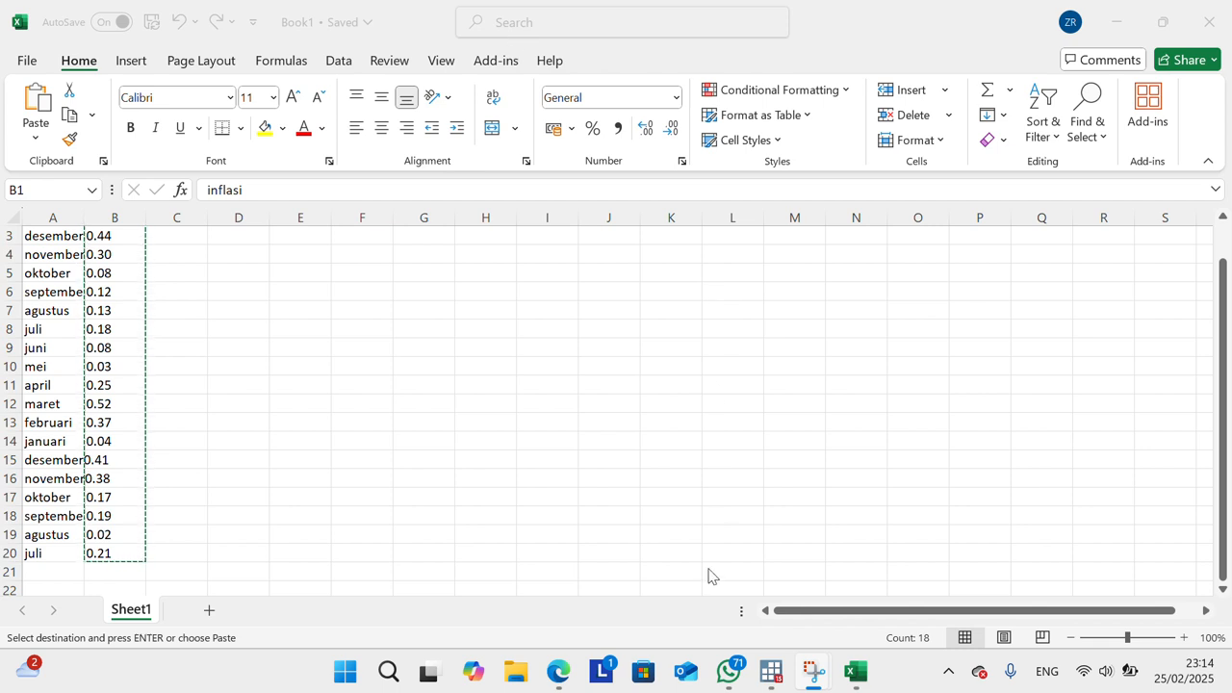
pyautogui.click(770, 672)
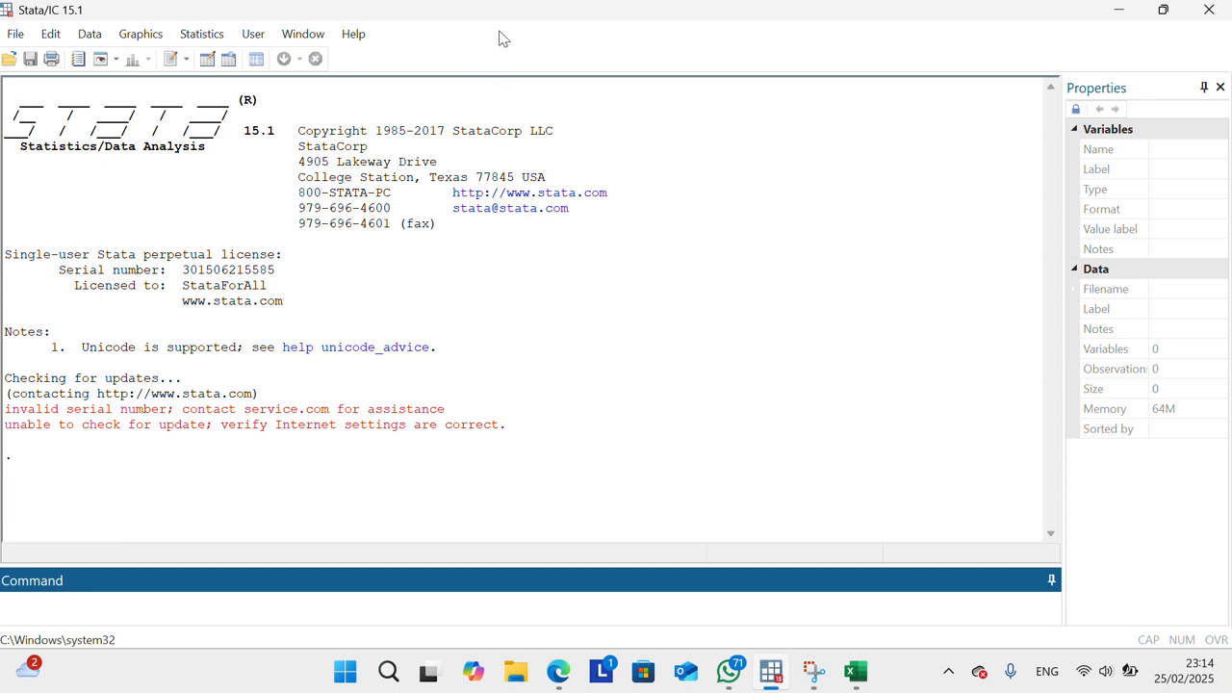
pyautogui.click(213, 59)
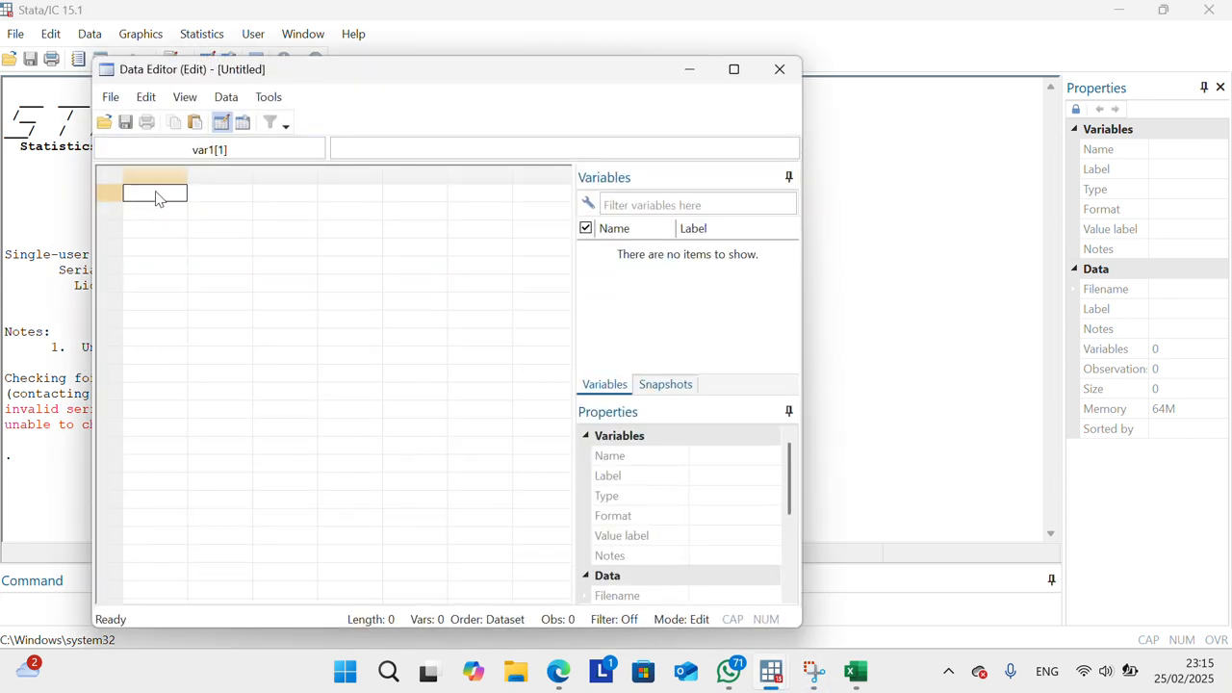
pyautogui.hotkey('ctrl', 'v')
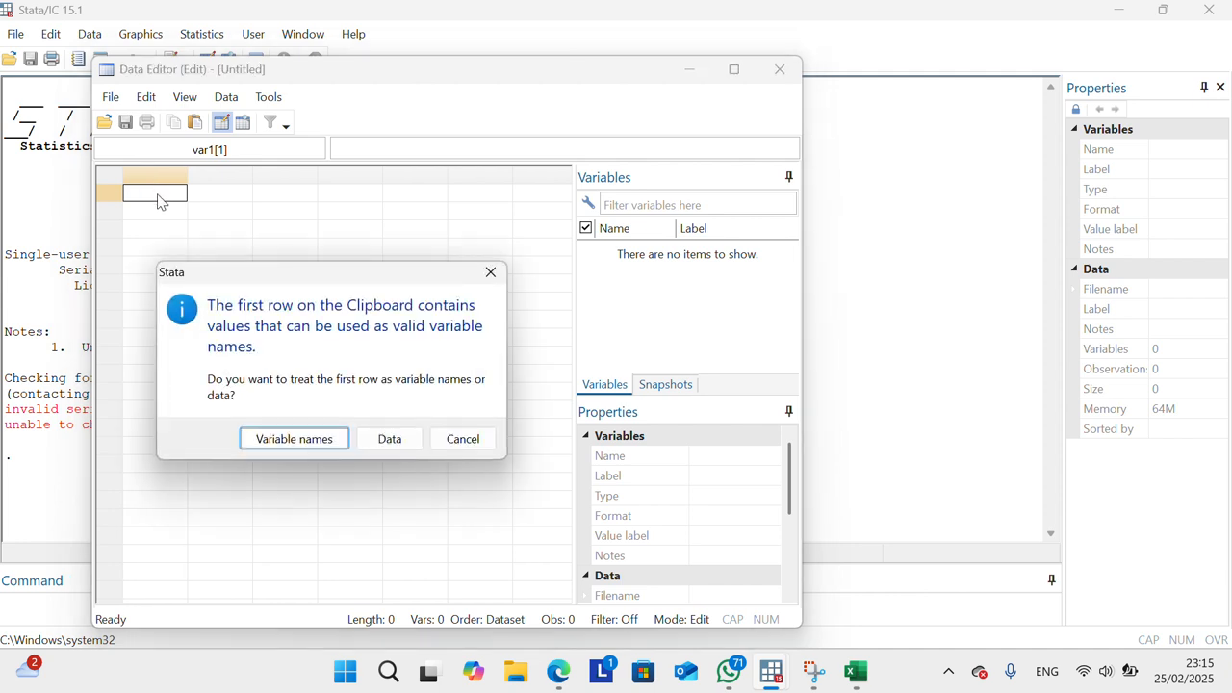
pyautogui.click(491, 273)
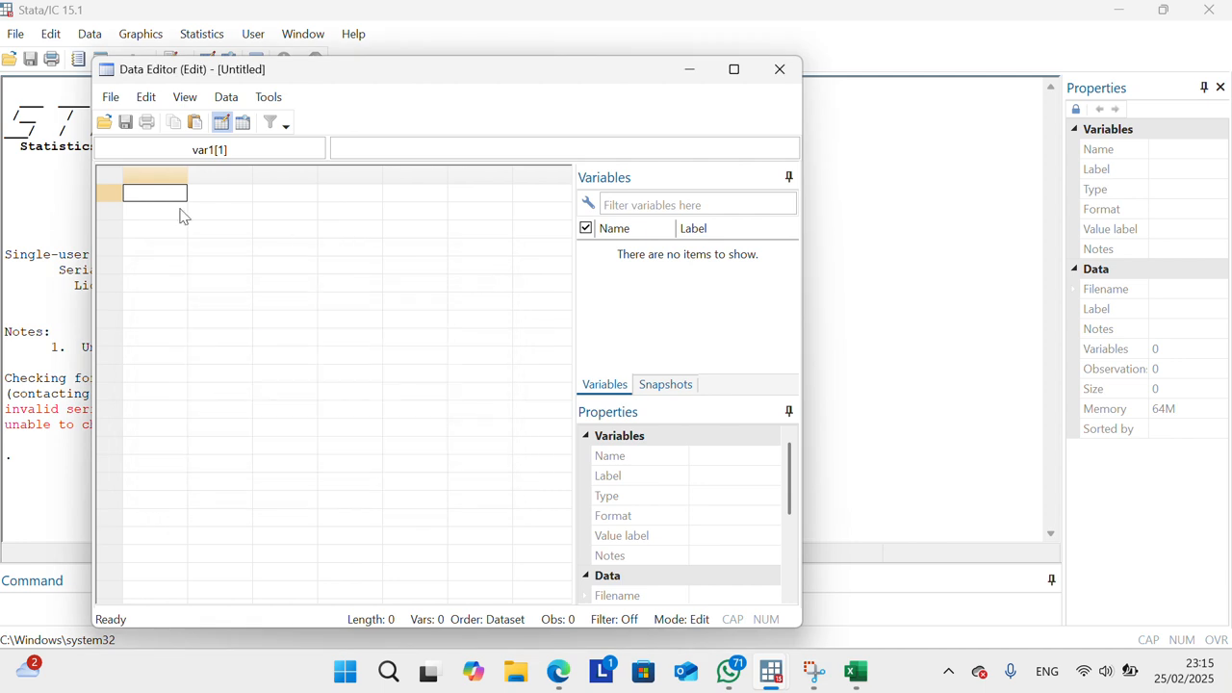
pyautogui.hotkey('ctrl', 'v')
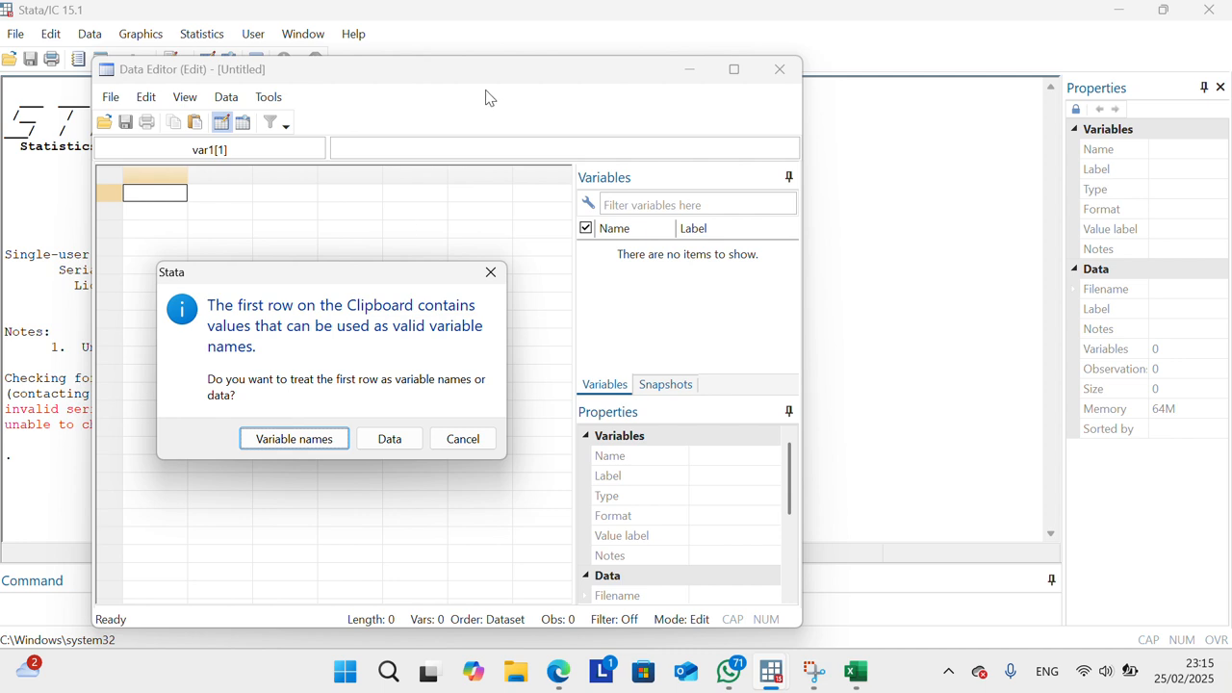
pyautogui.click(504, 36)
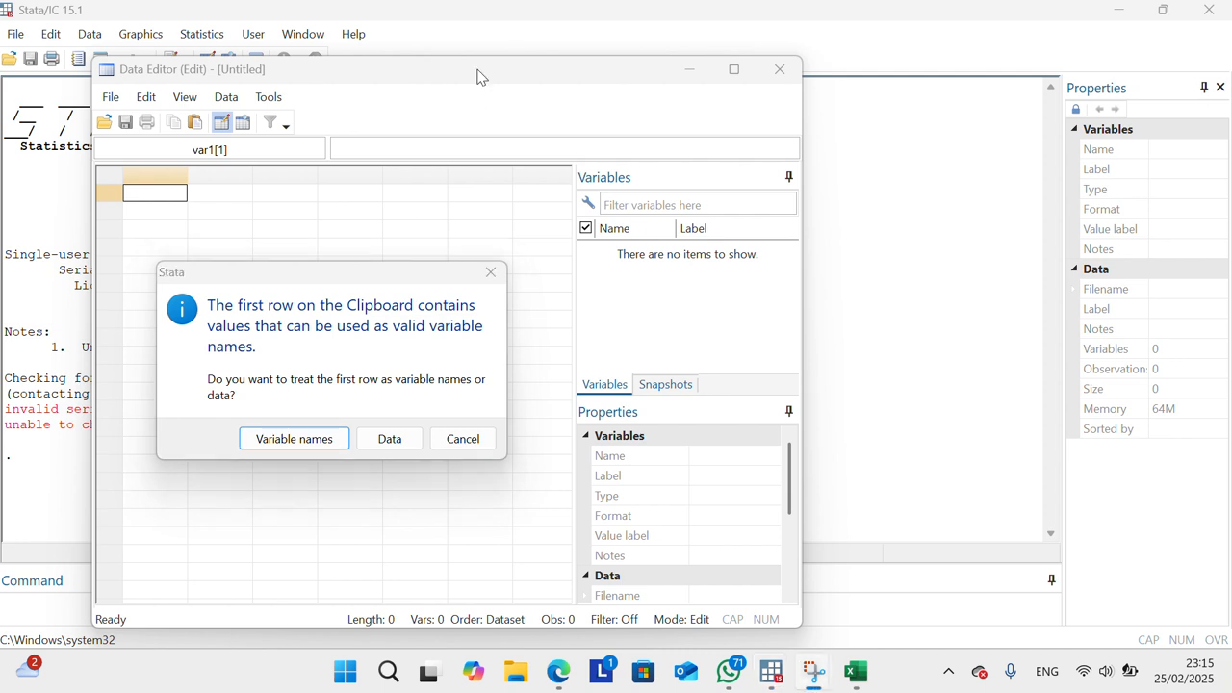
pyautogui.click(292, 443)
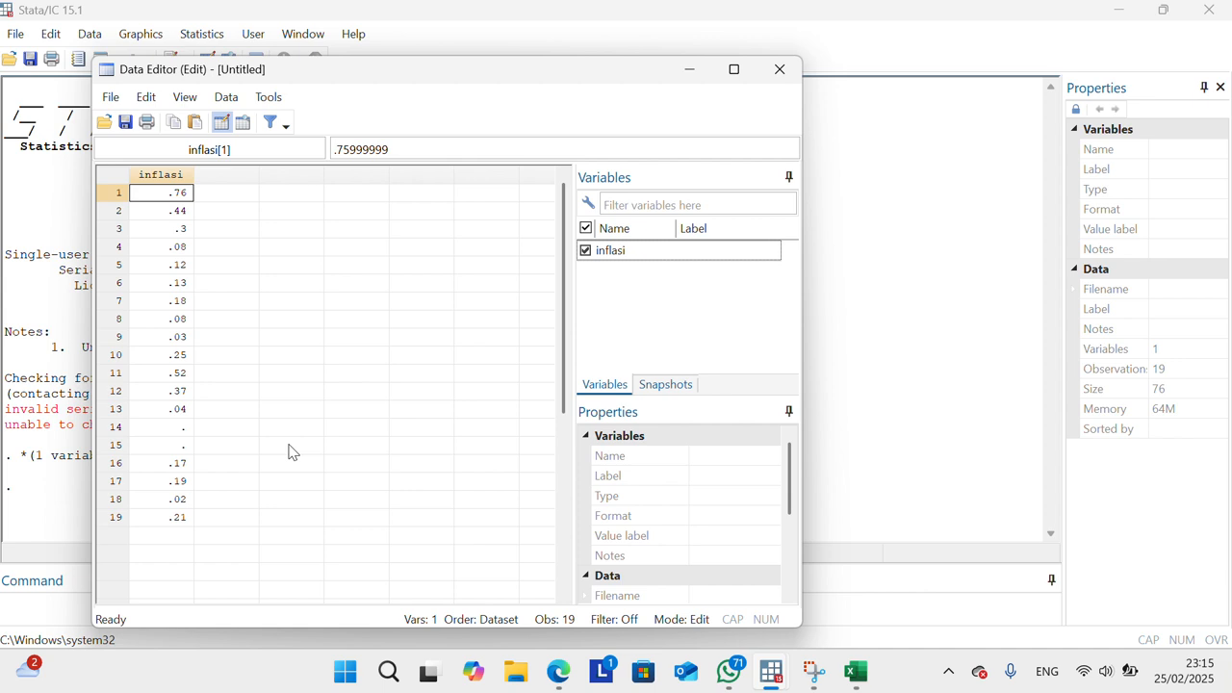
pyautogui.click(512, 34)
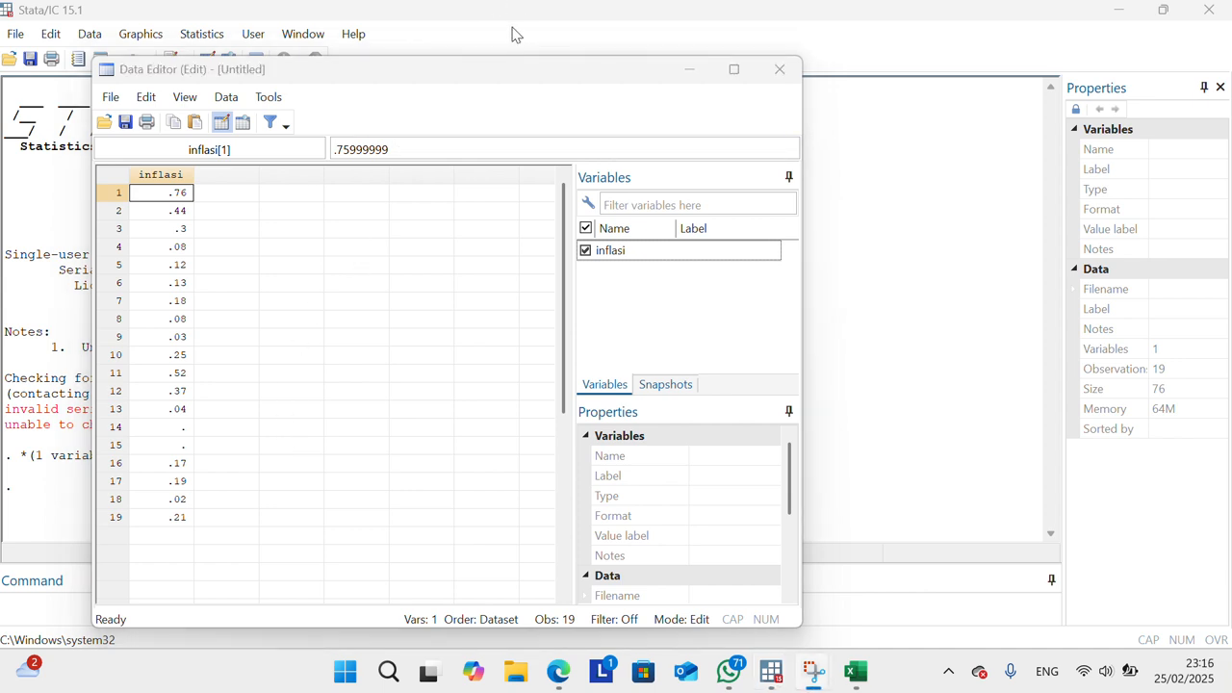
pyautogui.click(780, 69)
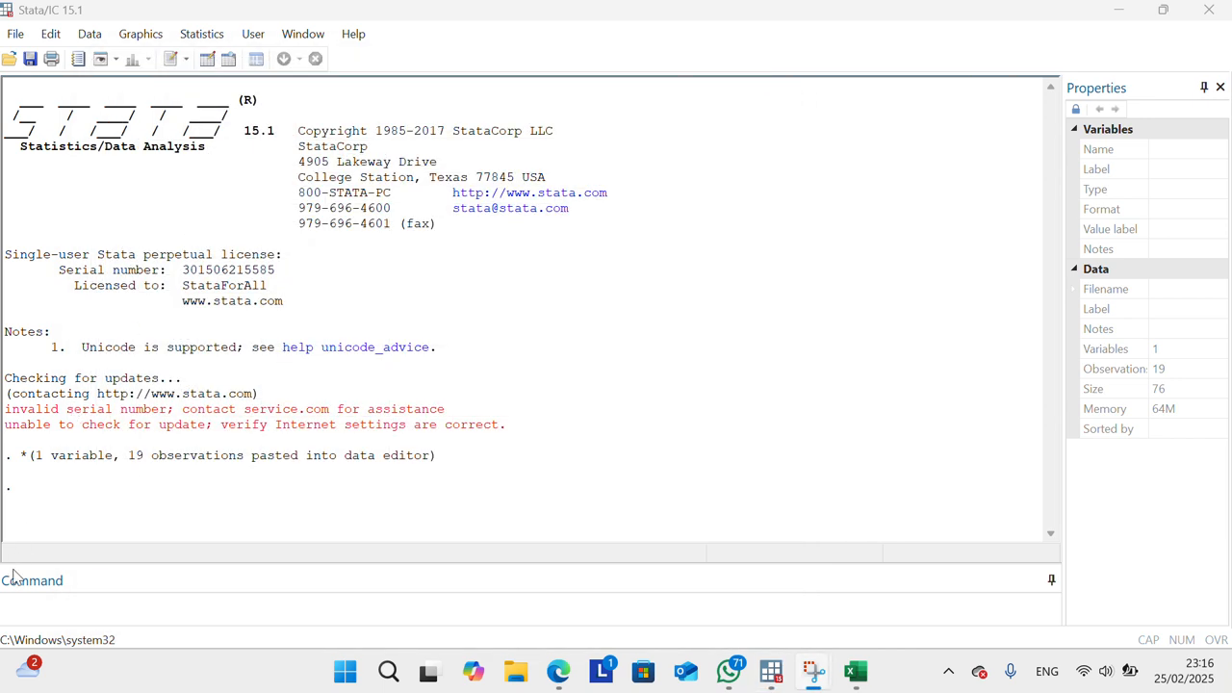
# Generate a variable t from the observation number with gen t =_n and check it in the Data Editor.
pyautogui.click(46, 591)
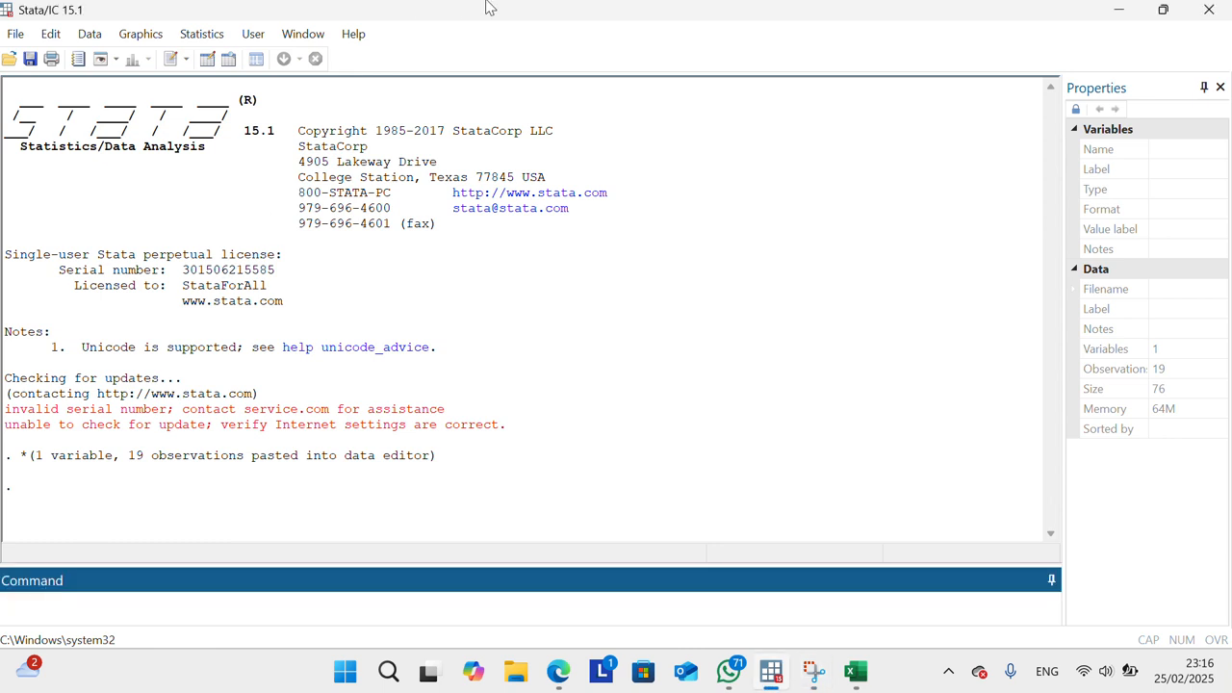
pyautogui.click(104, 606)
pyautogui.write('gen t')
pyautogui.write('+')
pyautogui.press('BackSpace')
pyautogui.write('=-')
pyautogui.press('BackSpace')
pyautogui.write('_n')
pyautogui.press('Return')
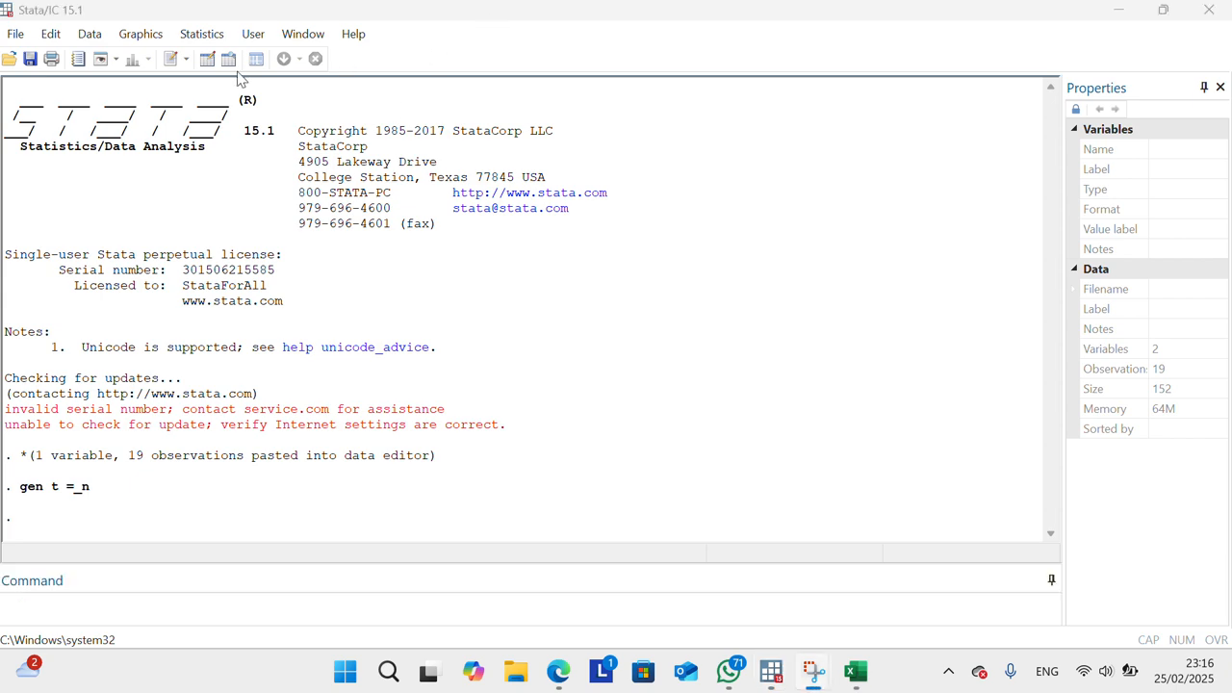
pyautogui.click(206, 62)
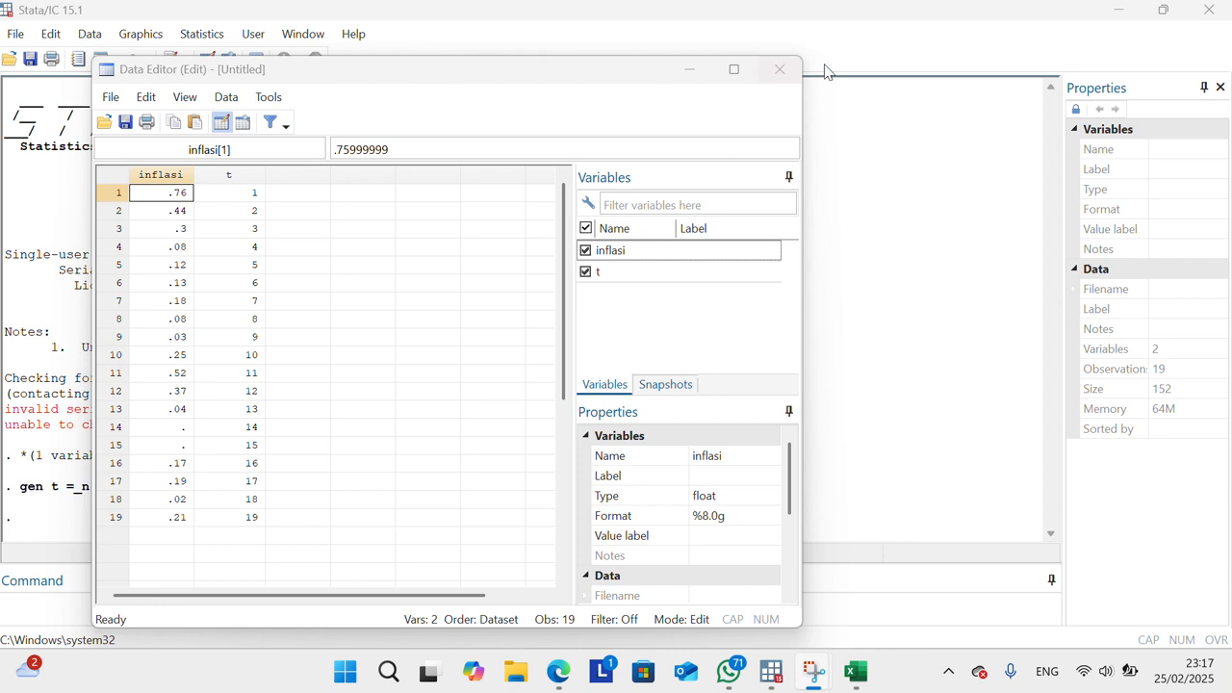
pyautogui.click(778, 71)
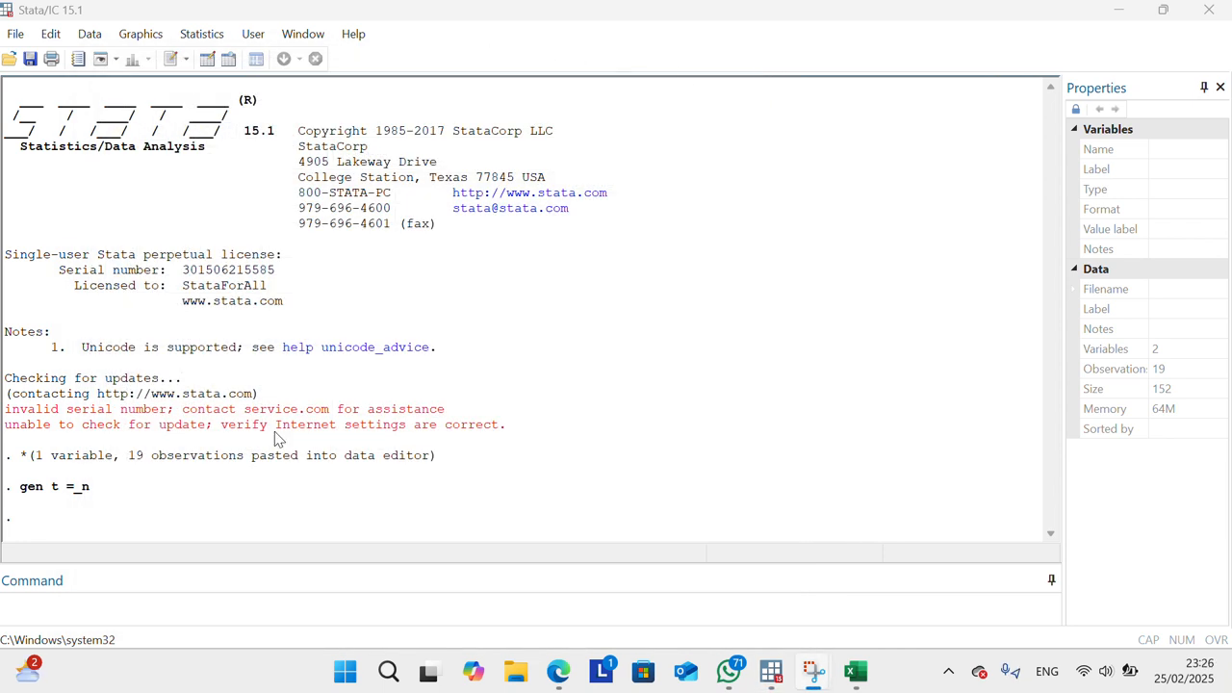
# Generate a monthly date variable with gen newt = tm(2023m1)+t-1.
pyautogui.click(62, 603)
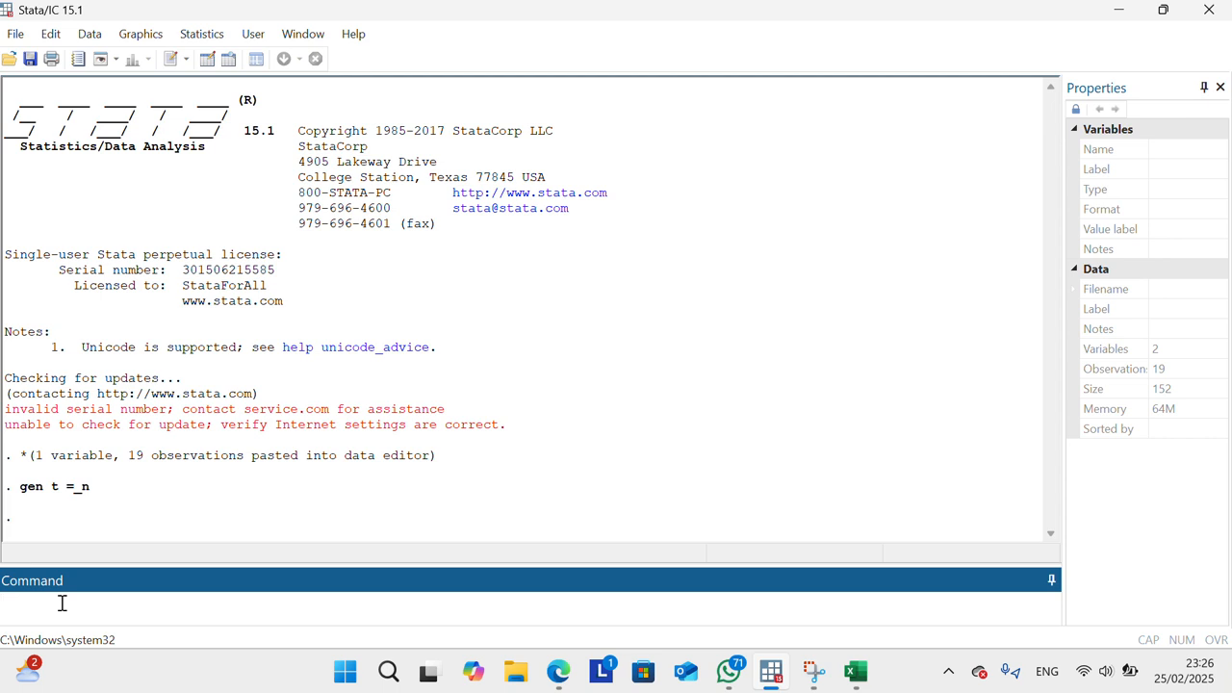
pyautogui.write('gen newt = tm(')
pyautogui.write('2023m1')
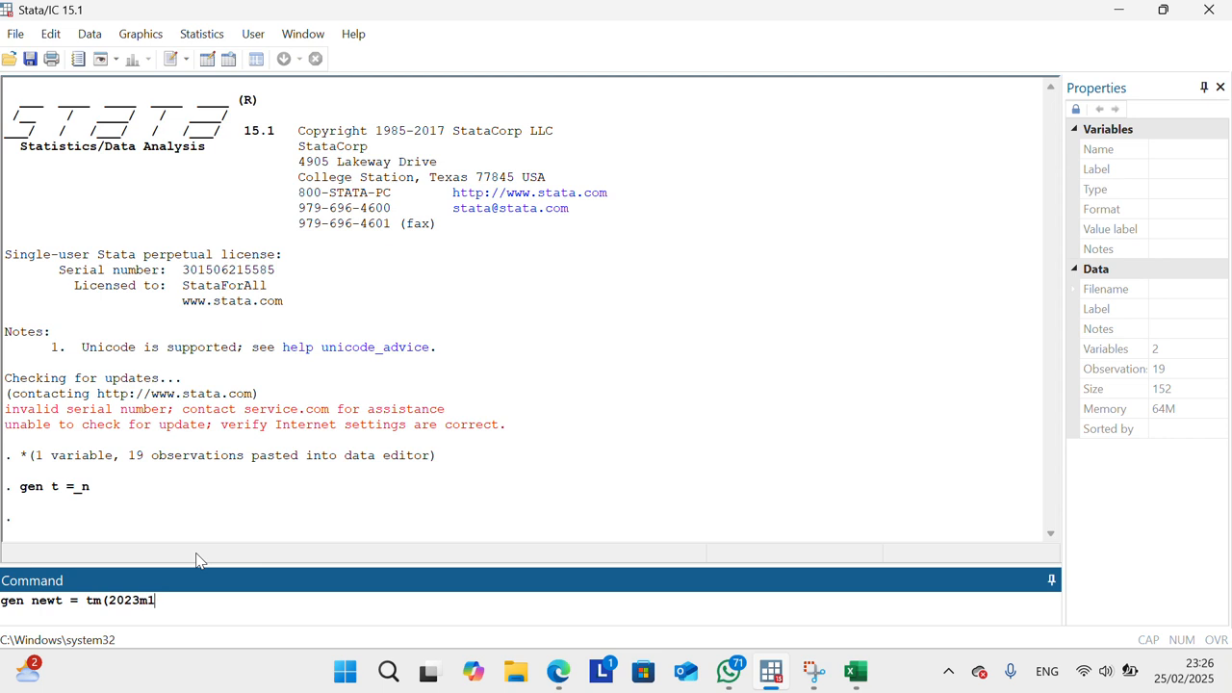
pyautogui.write('0')
pyautogui.press('BackSpace')
pyautogui.write(')+t-!')
pyautogui.press('BackSpace')
pyautogui.write('1')
pyautogui.press('Return')
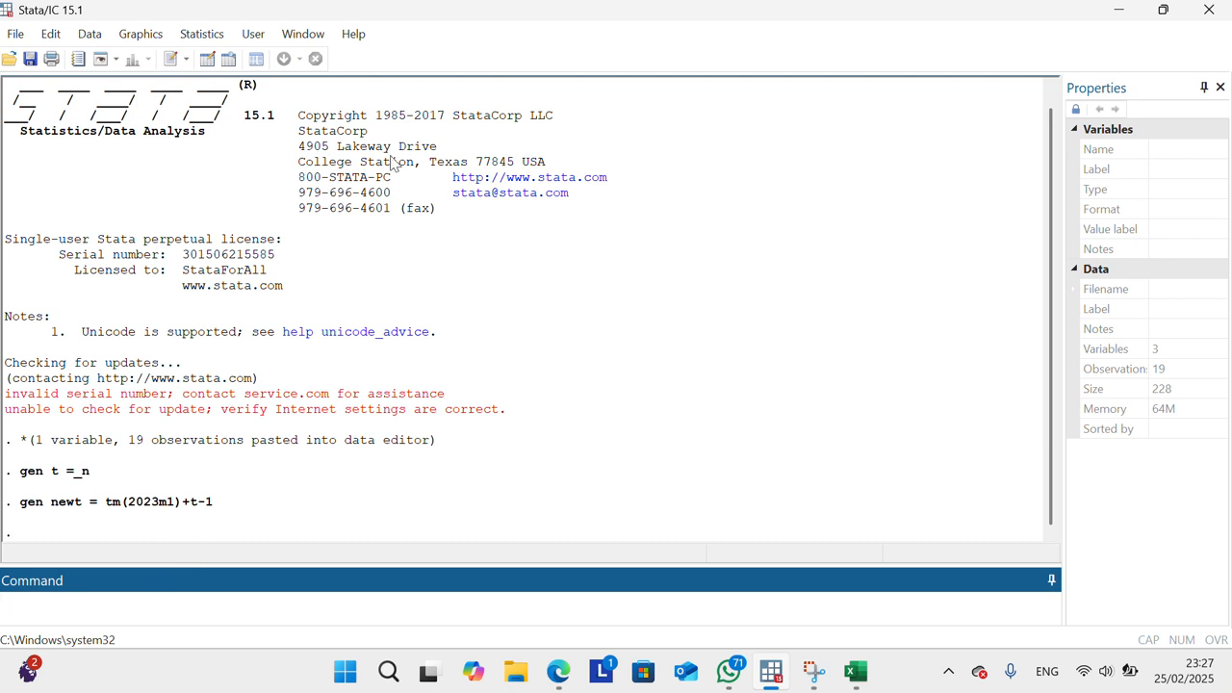
# Apply the monthly display format %tm (sample 2009m4) to the inflasi variable in the Data Editor.
pyautogui.press('super+shift+s')
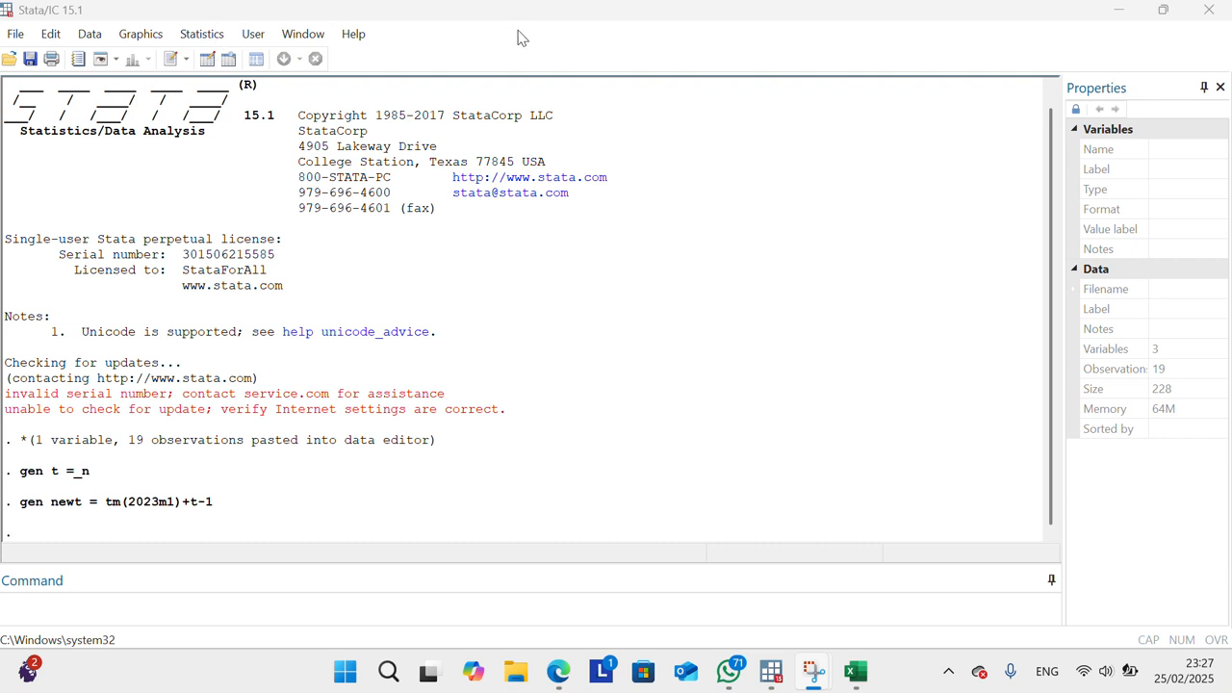
pyautogui.click(214, 58)
pyautogui.click(212, 60)
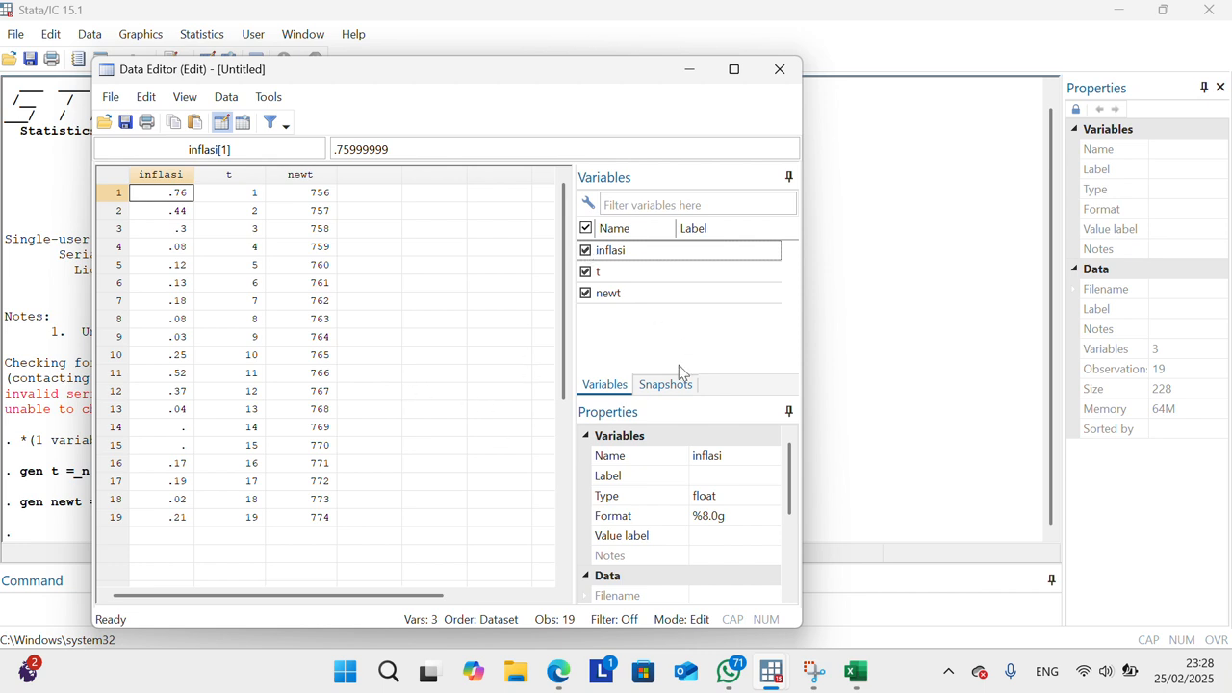
pyautogui.click(502, 19)
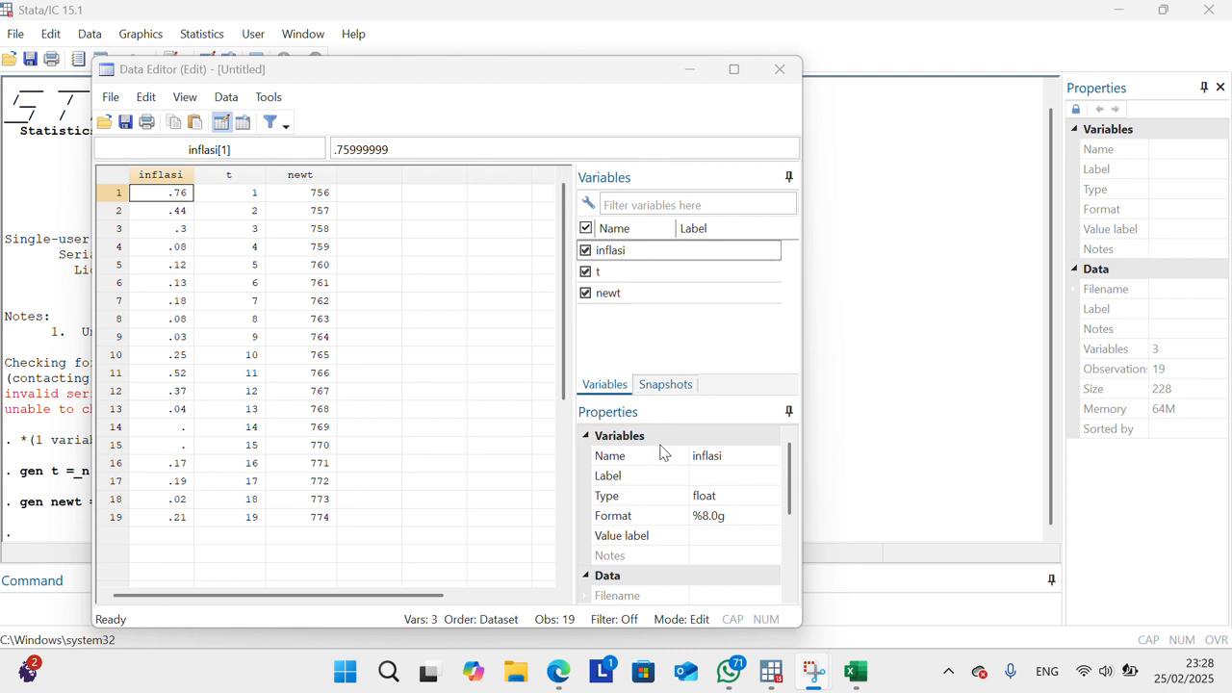
pyautogui.click(710, 520)
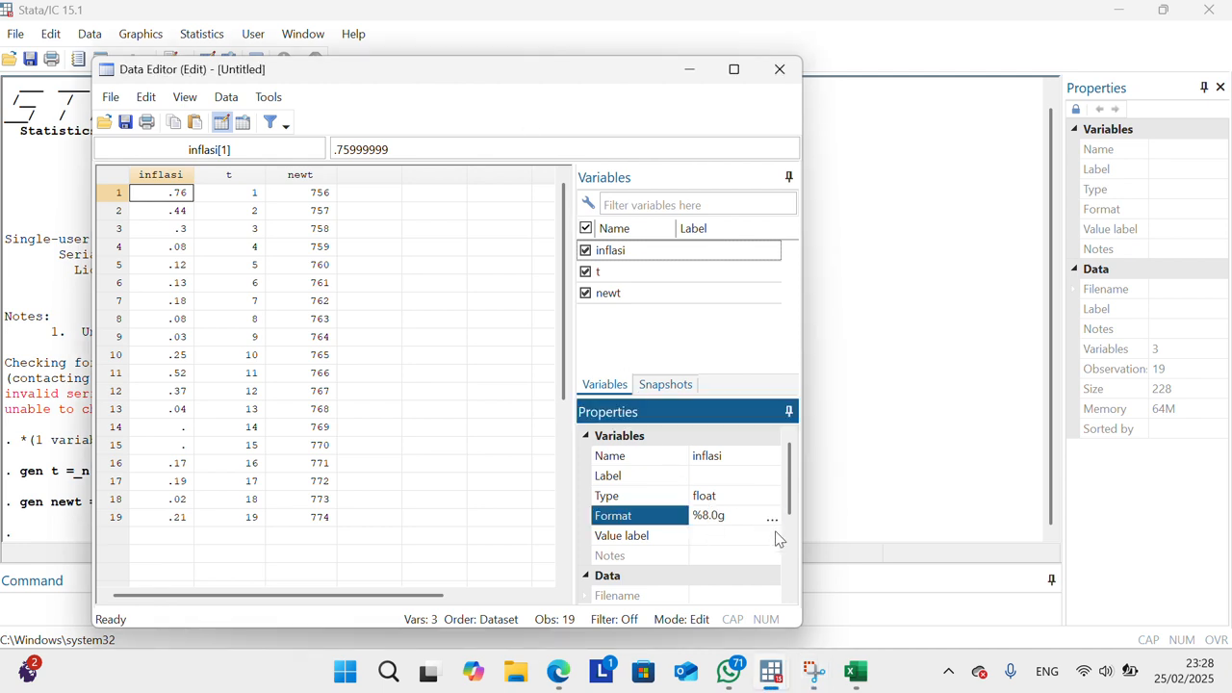
pyautogui.click(772, 520)
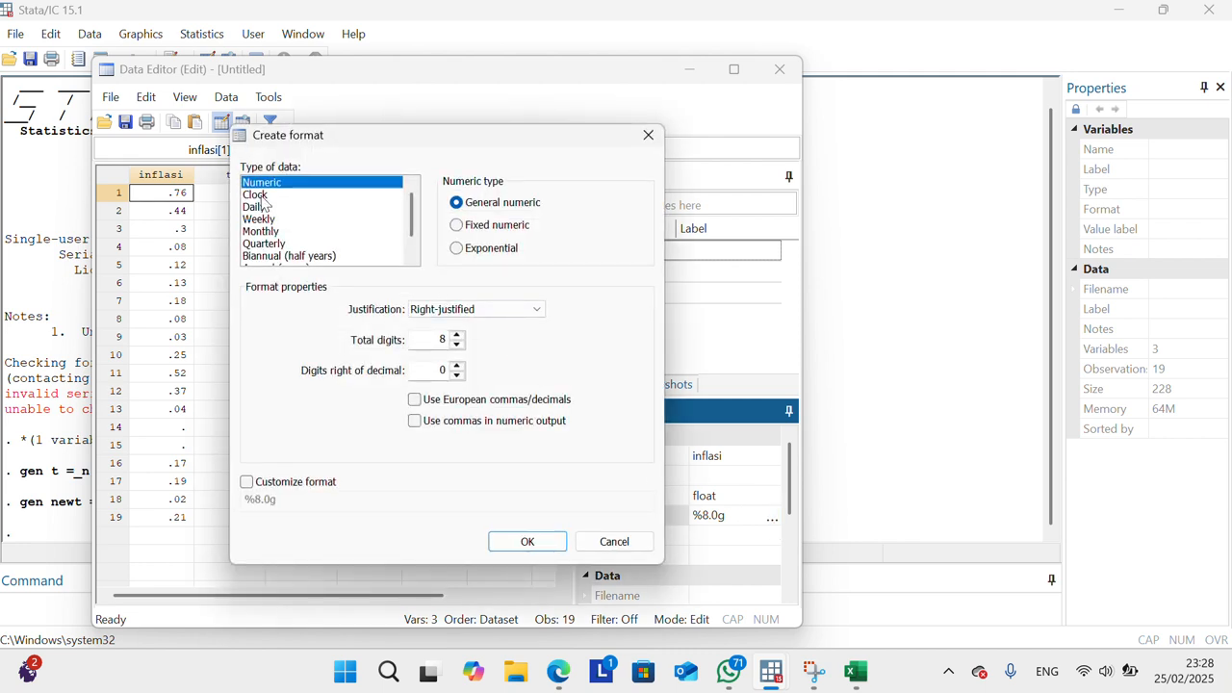
pyautogui.click(274, 232)
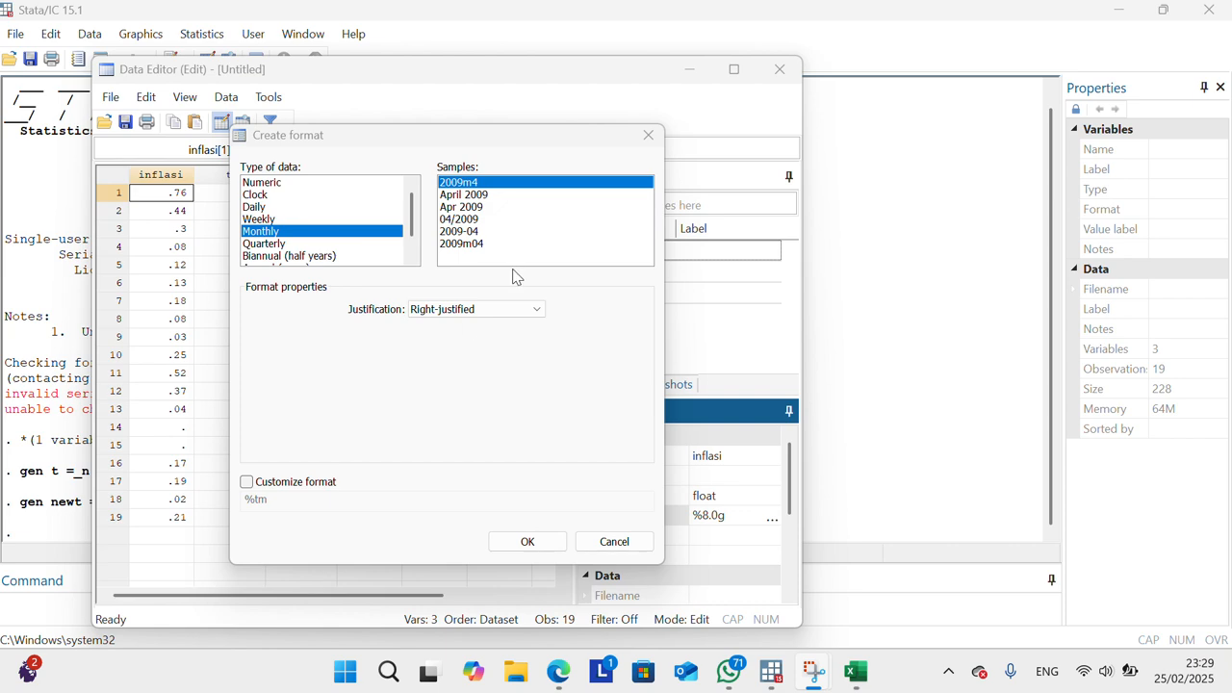
pyautogui.click(527, 542)
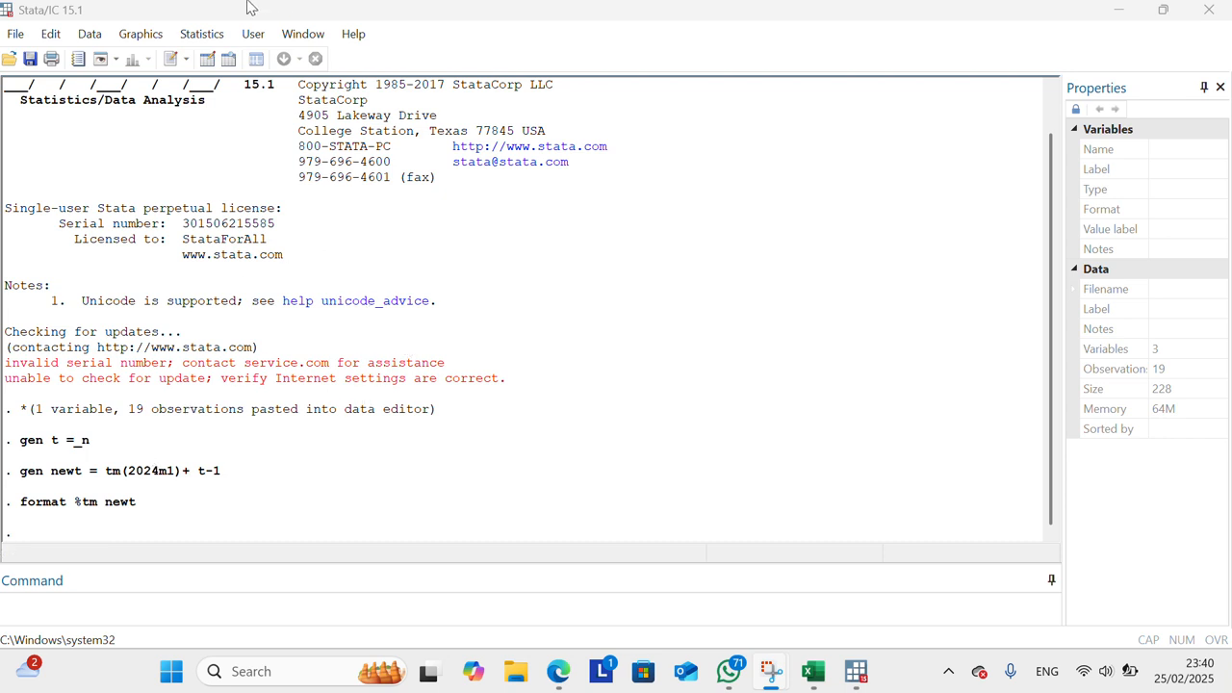
# Check the newt dates in the Data Editor and declare newt as the time variable with tset newt.
pyautogui.click(214, 62)
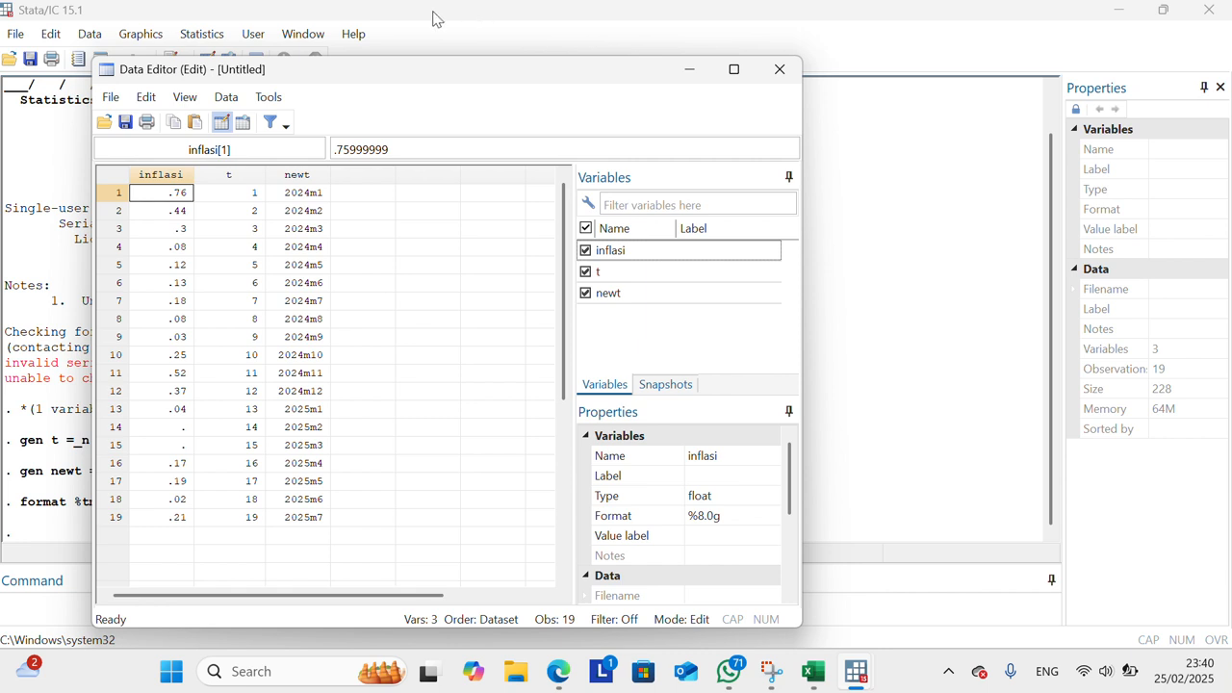
pyautogui.click(517, 31)
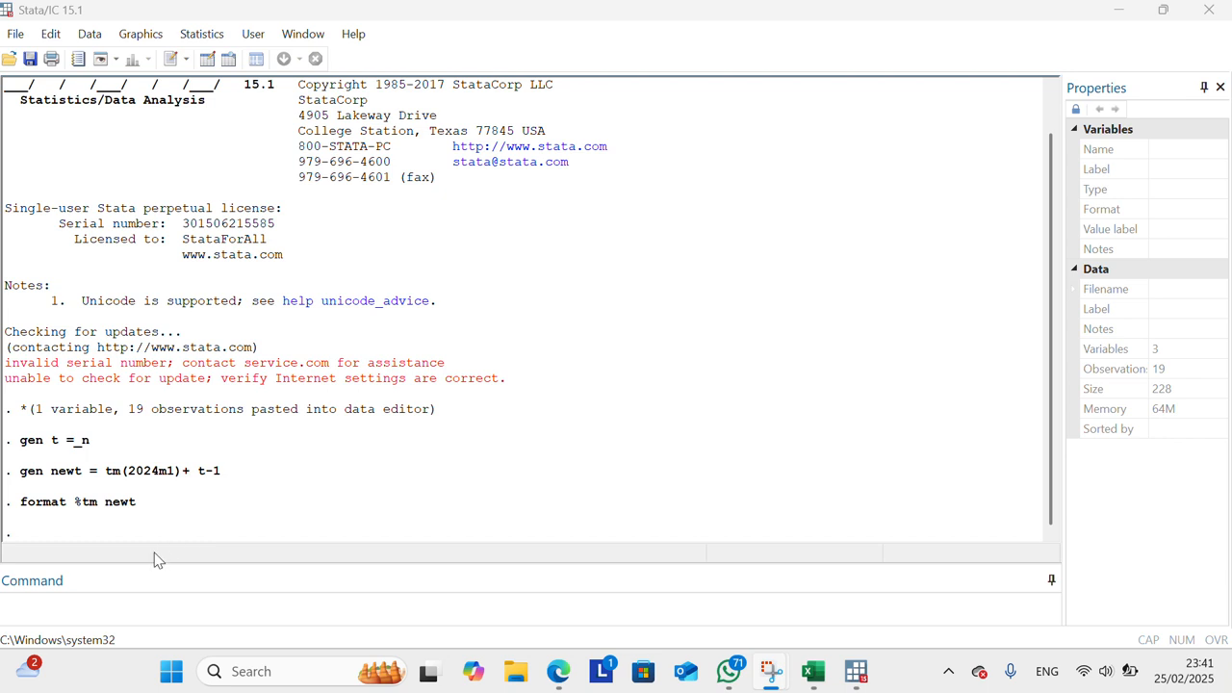
pyautogui.click(86, 613)
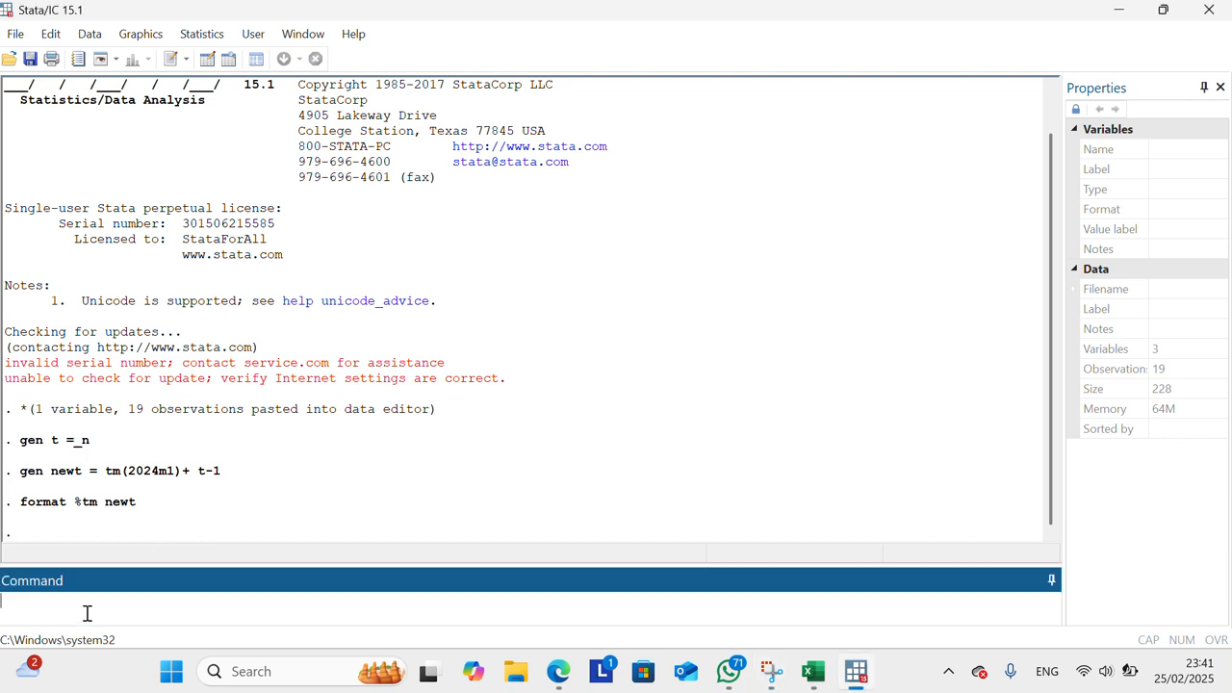
pyautogui.write('tset newt')
pyautogui.press('Return')
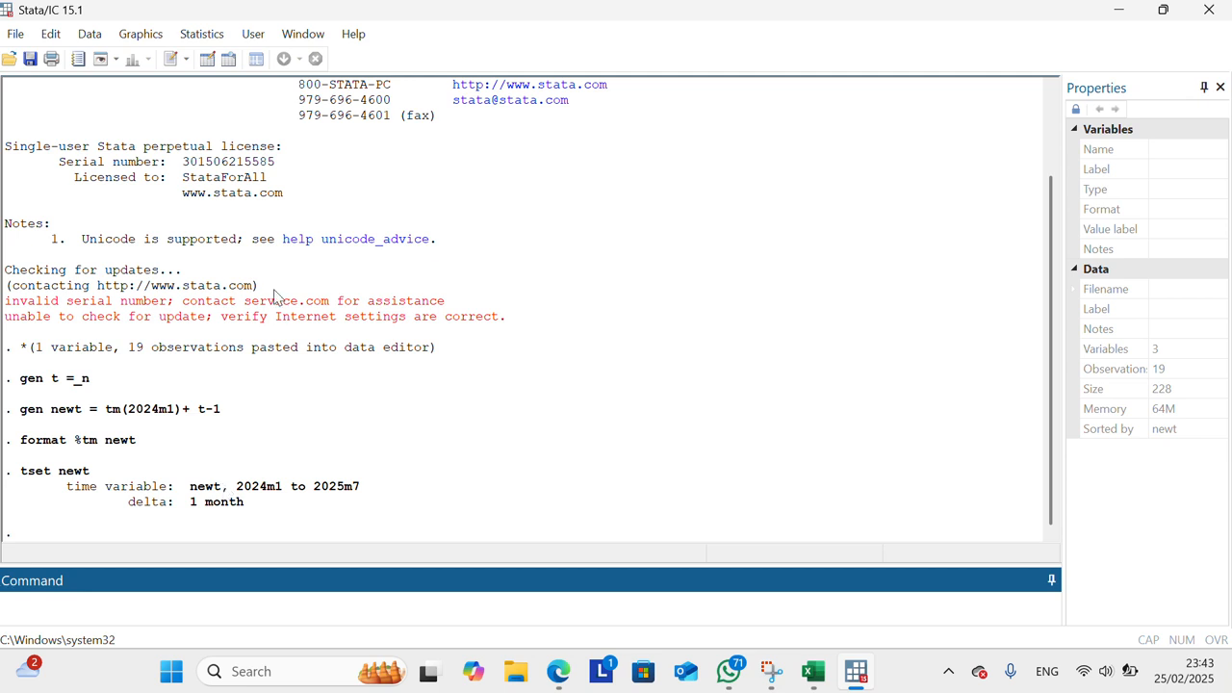
# Create a time-series line plot definition with inflasi as the Y variable and draw the graph.
pyautogui.click(507, 39)
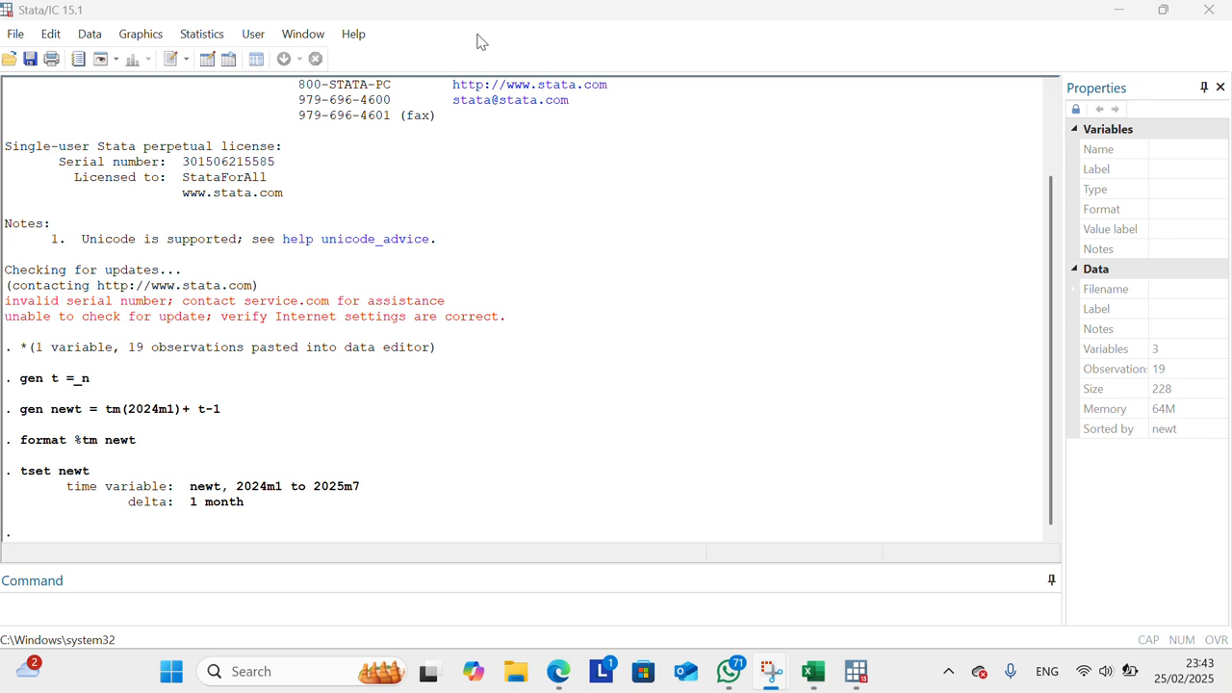
pyautogui.click(201, 35)
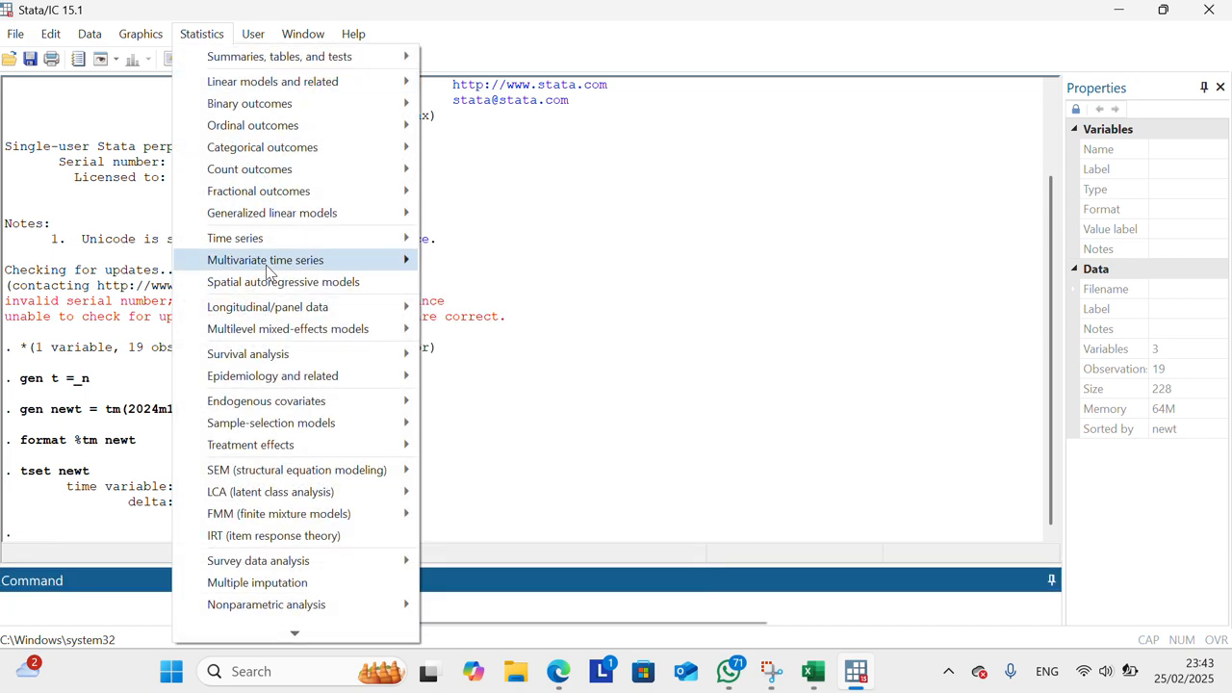
pyautogui.moveTo(252, 400)
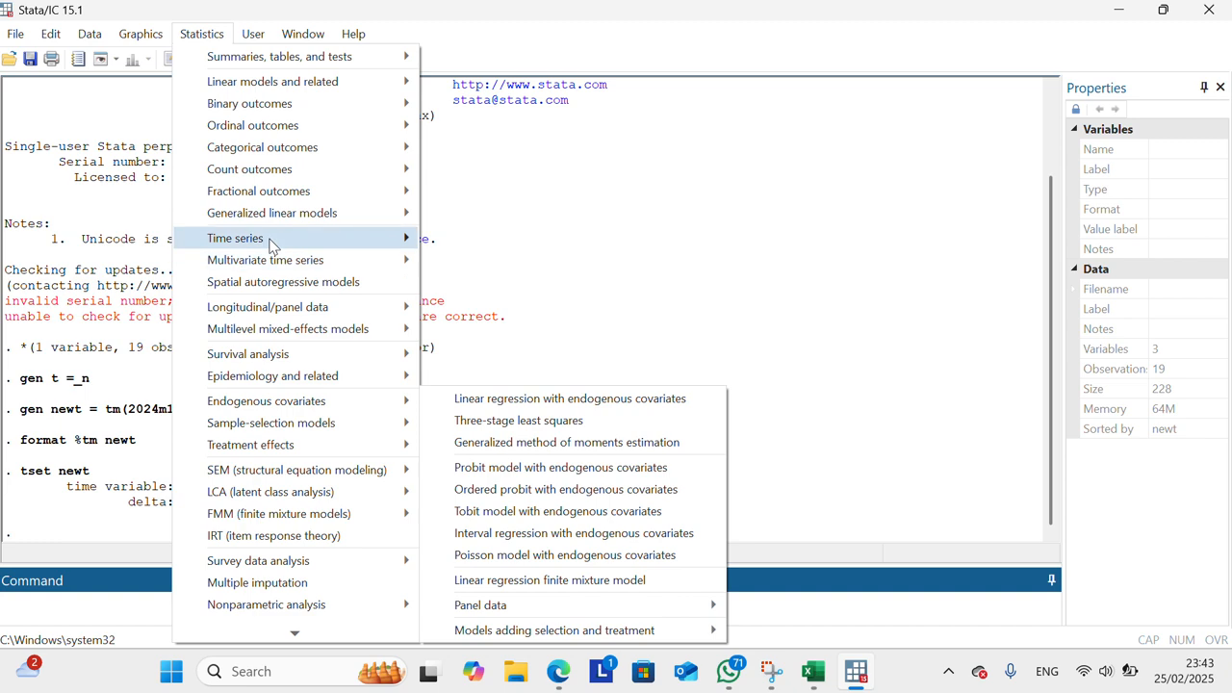
pyautogui.moveTo(274, 243)
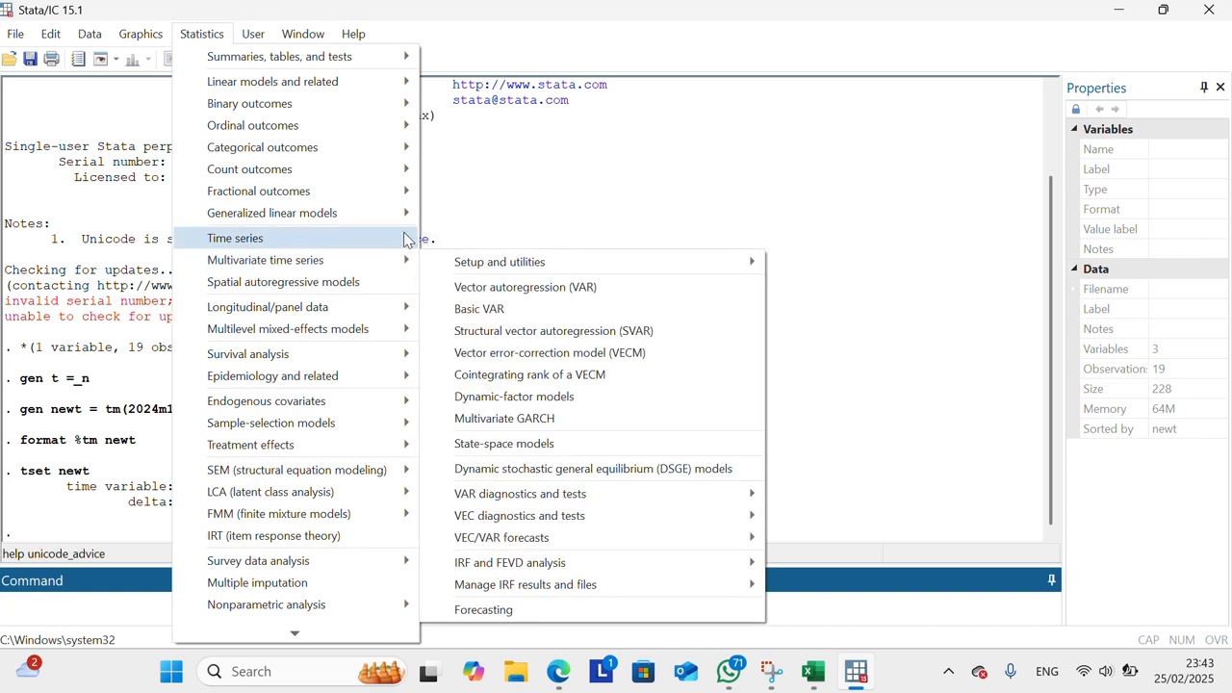
pyautogui.moveTo(409, 214)
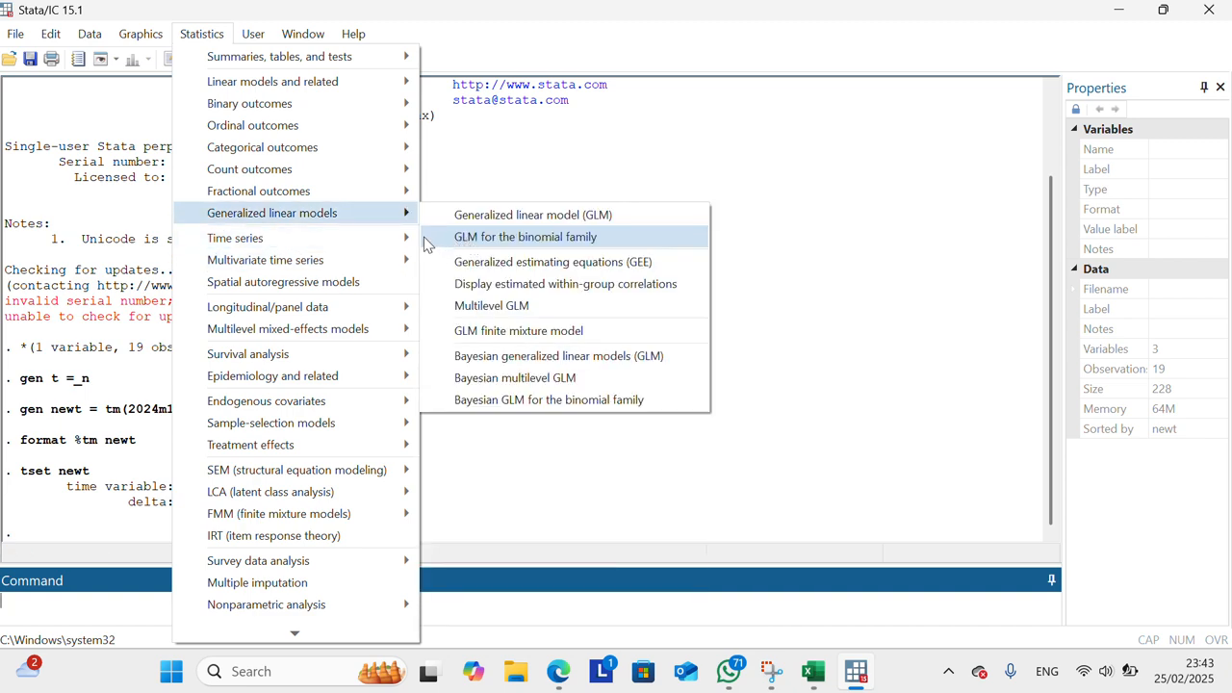
pyautogui.moveTo(426, 241)
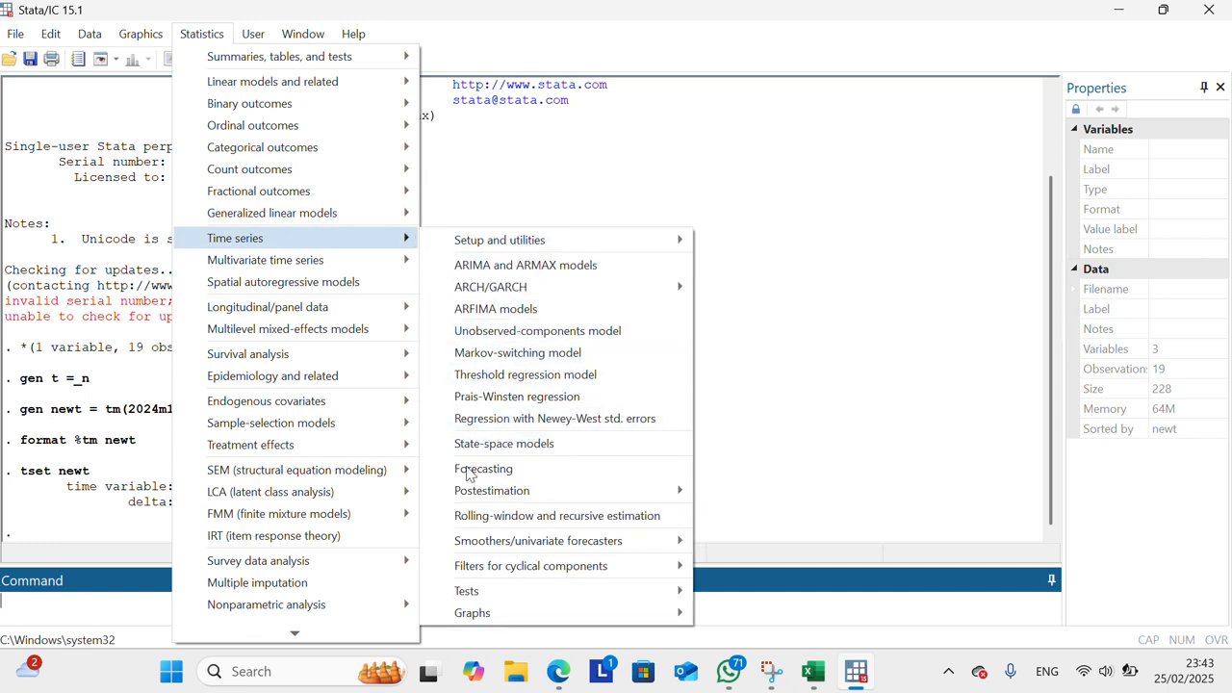
pyautogui.moveTo(467, 544)
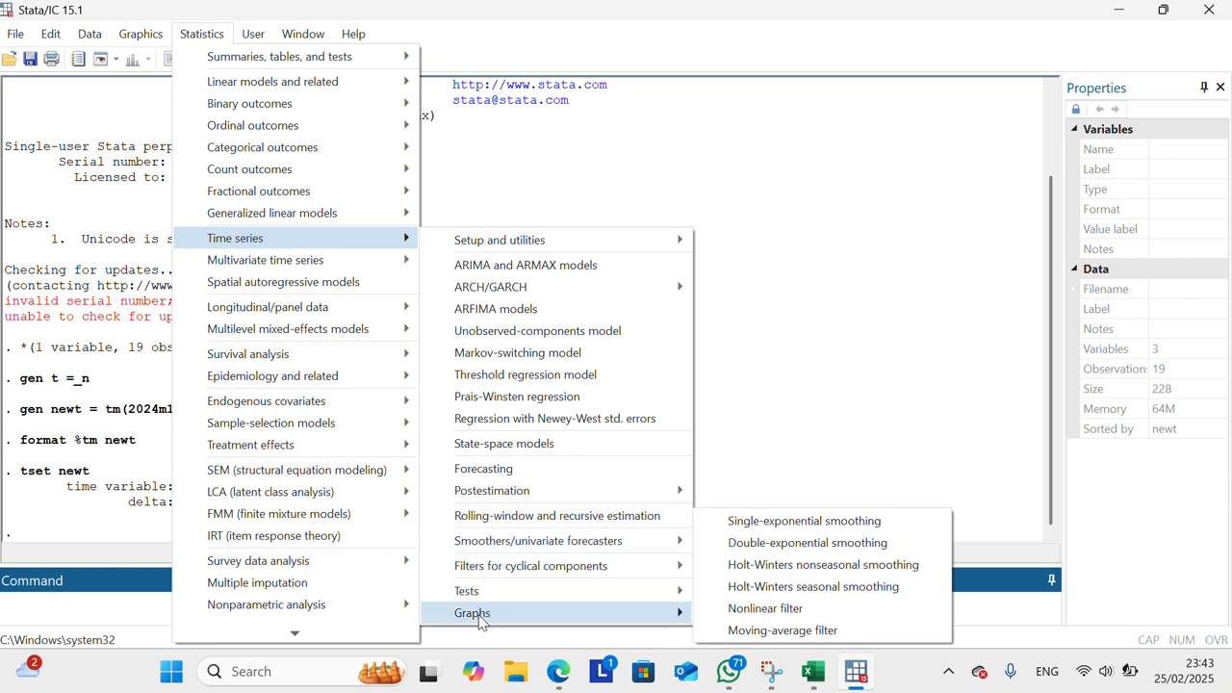
pyautogui.moveTo(479, 619)
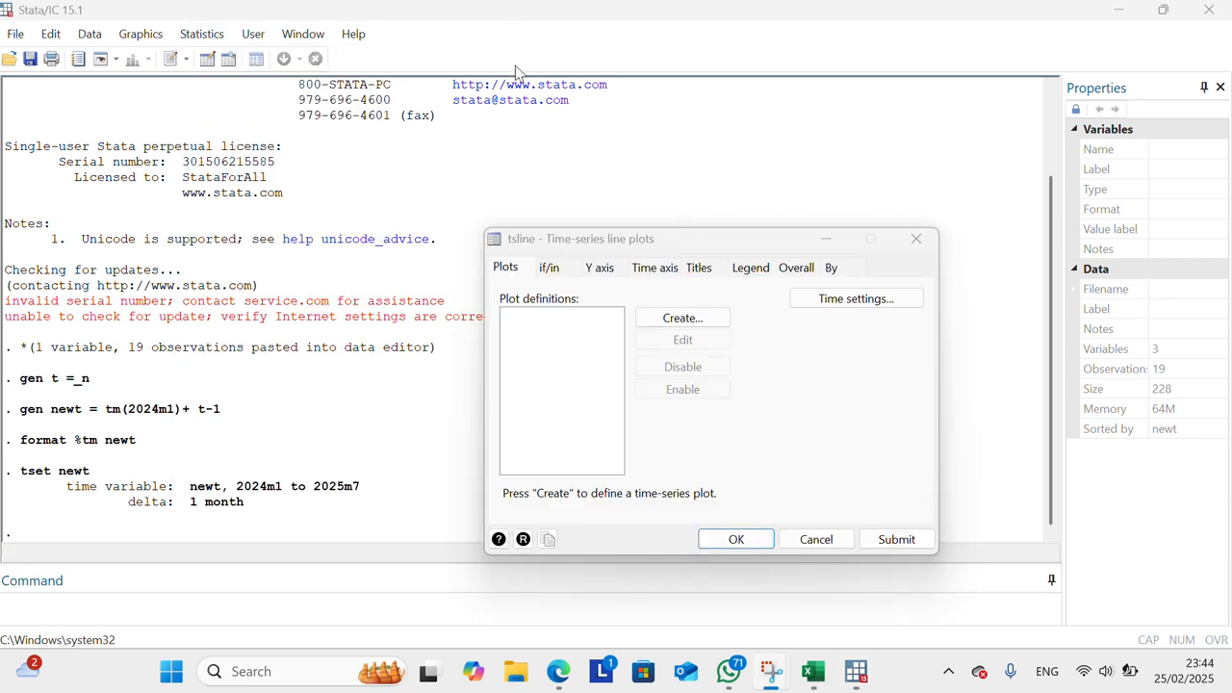
pyautogui.click(683, 318)
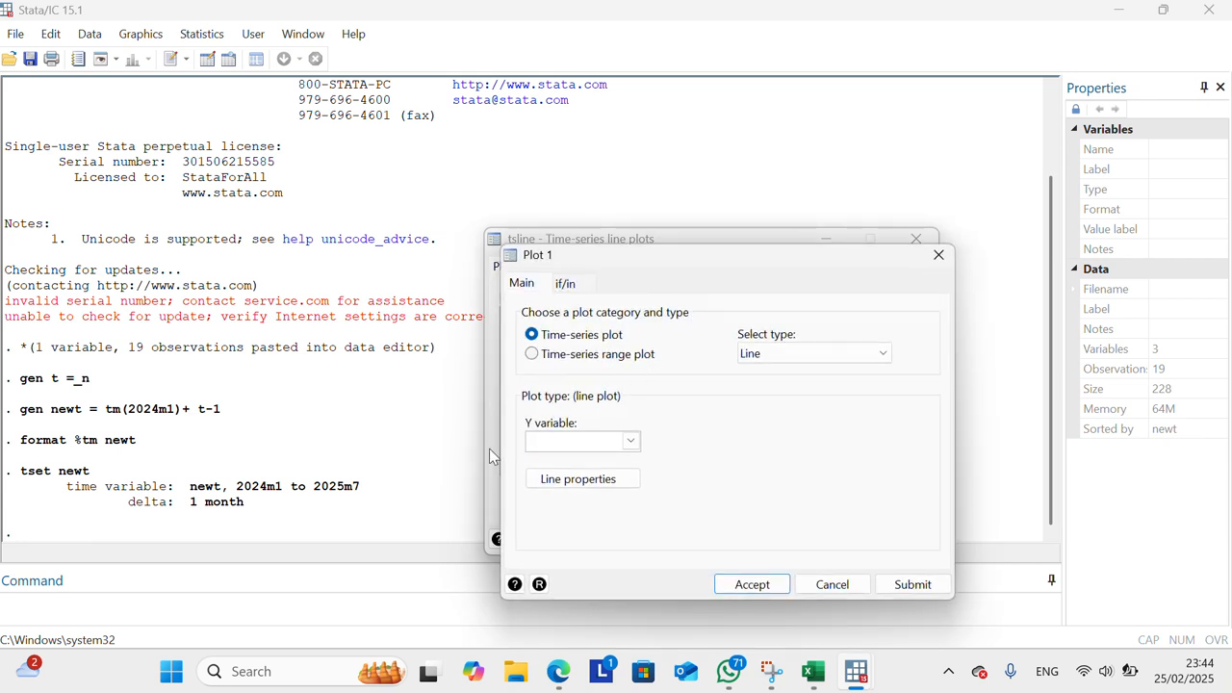
pyautogui.write('in')
pyautogui.click(631, 441)
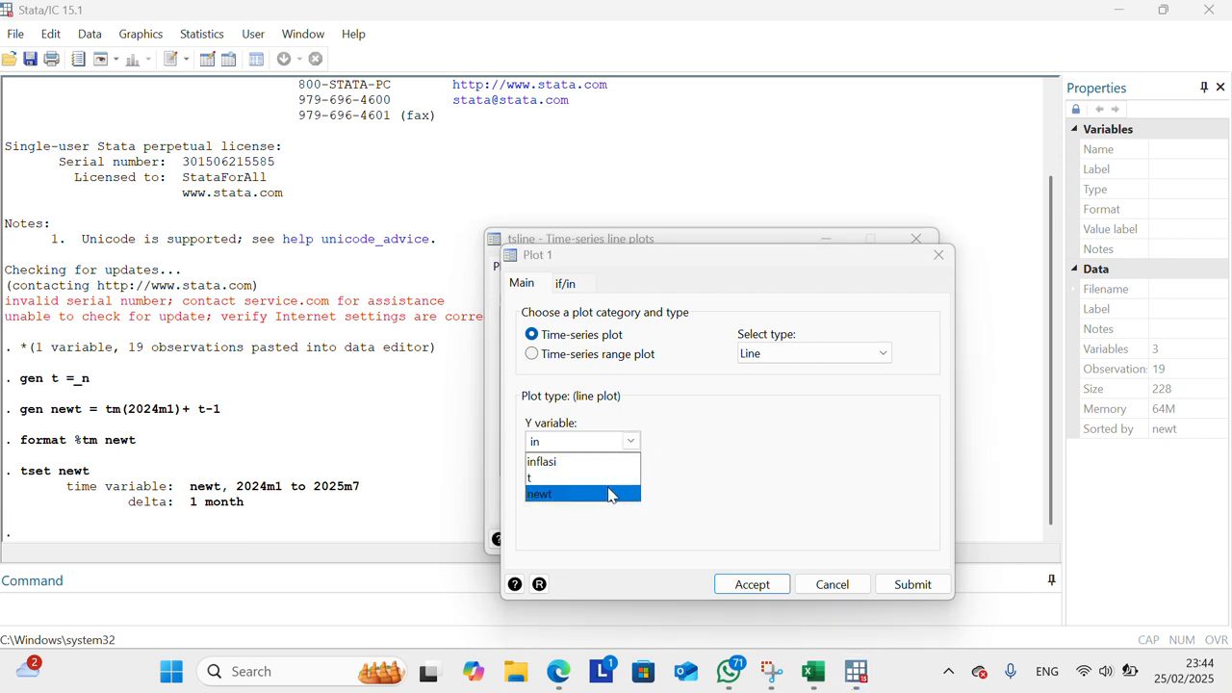
pyautogui.click(606, 464)
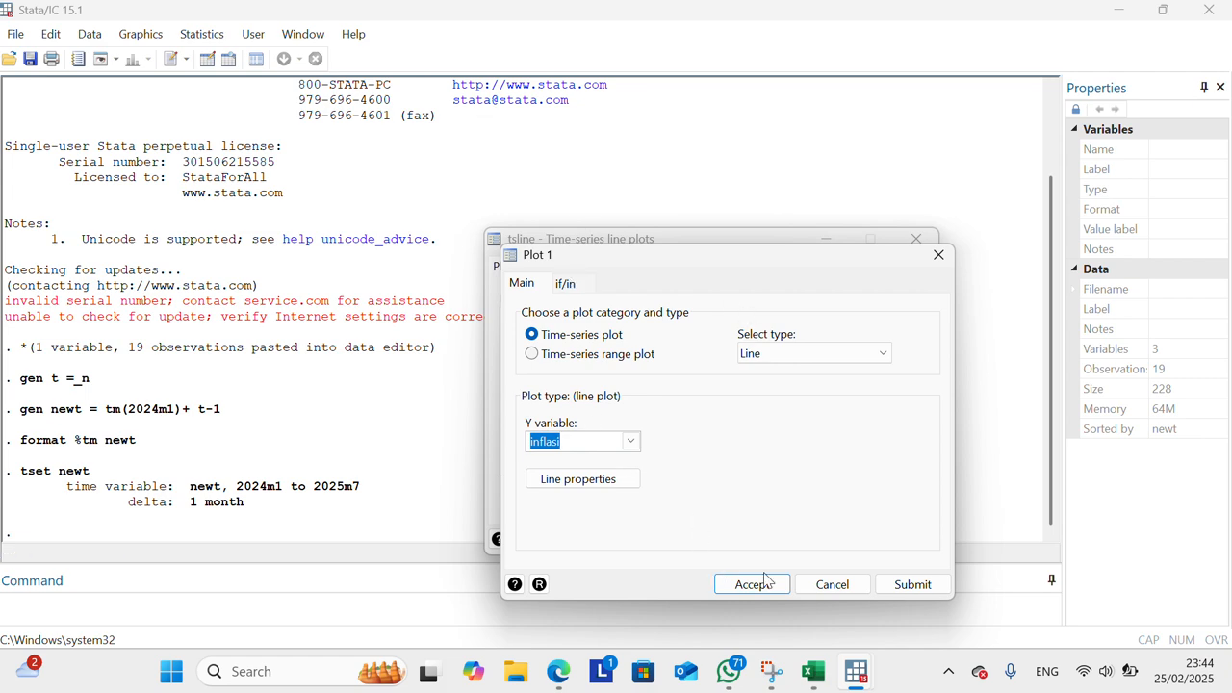
pyautogui.click(763, 584)
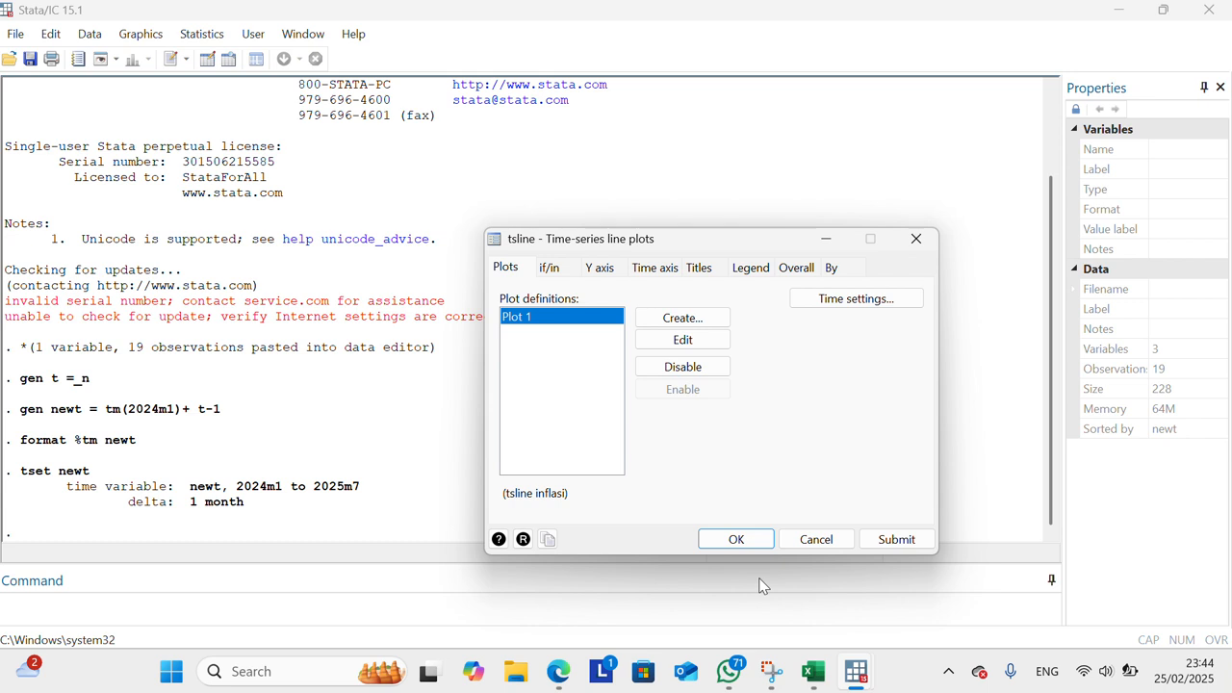
pyautogui.click(500, 36)
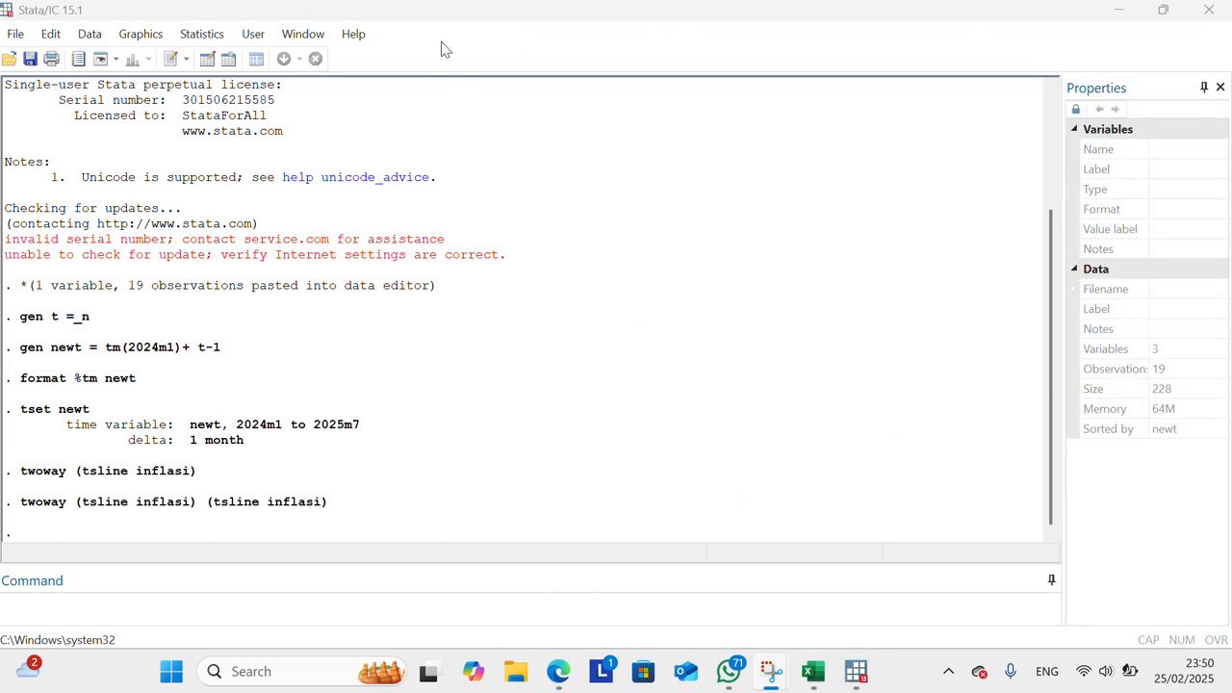
# Run an Augmented Dickey-Fuller unit-root test on inflasi with 0 lagged differences.
pyautogui.click(204, 33)
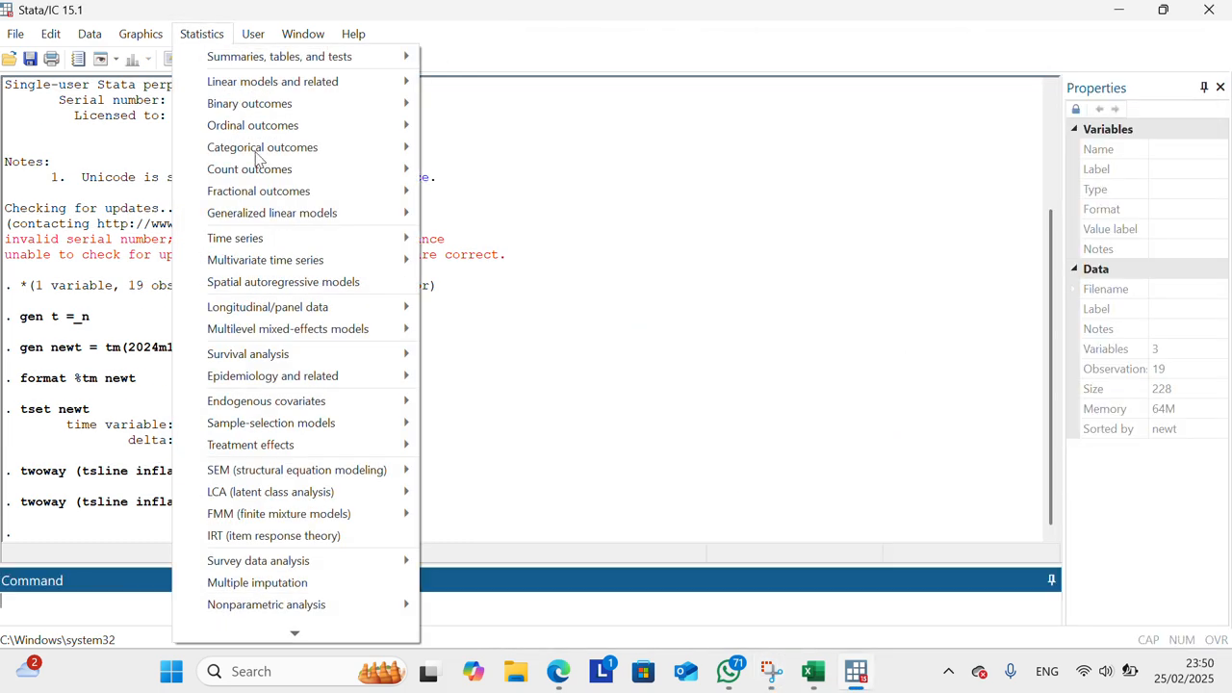
pyautogui.moveTo(346, 231)
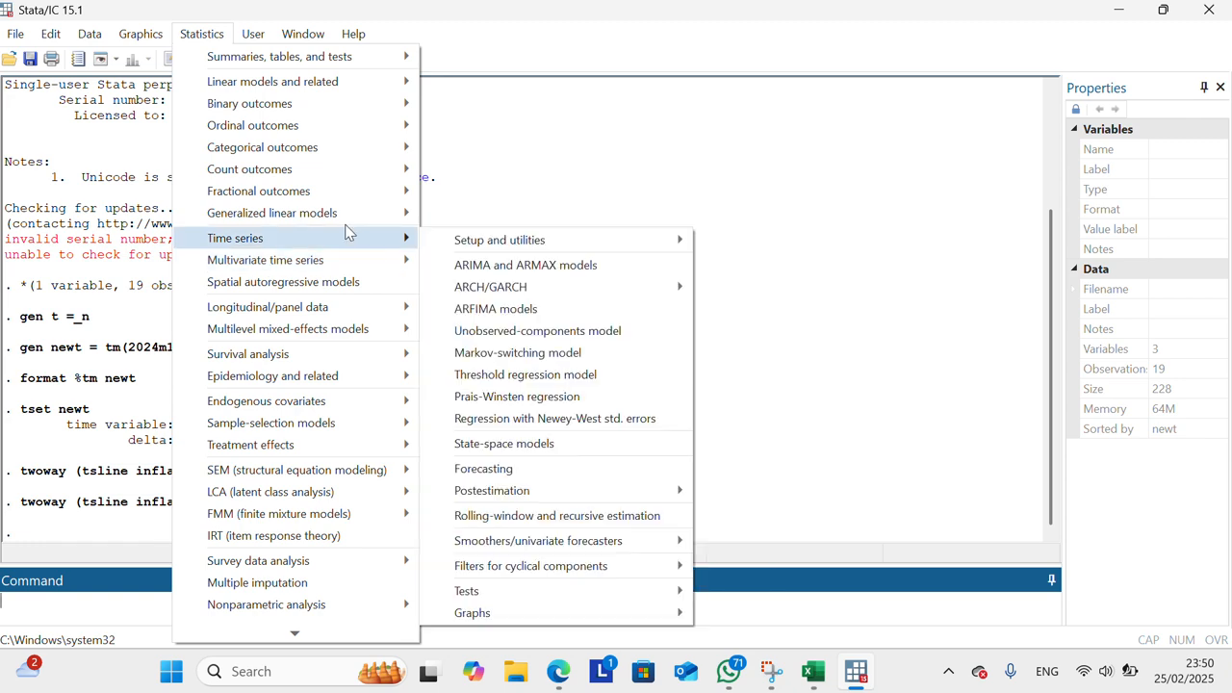
pyautogui.moveTo(559, 596)
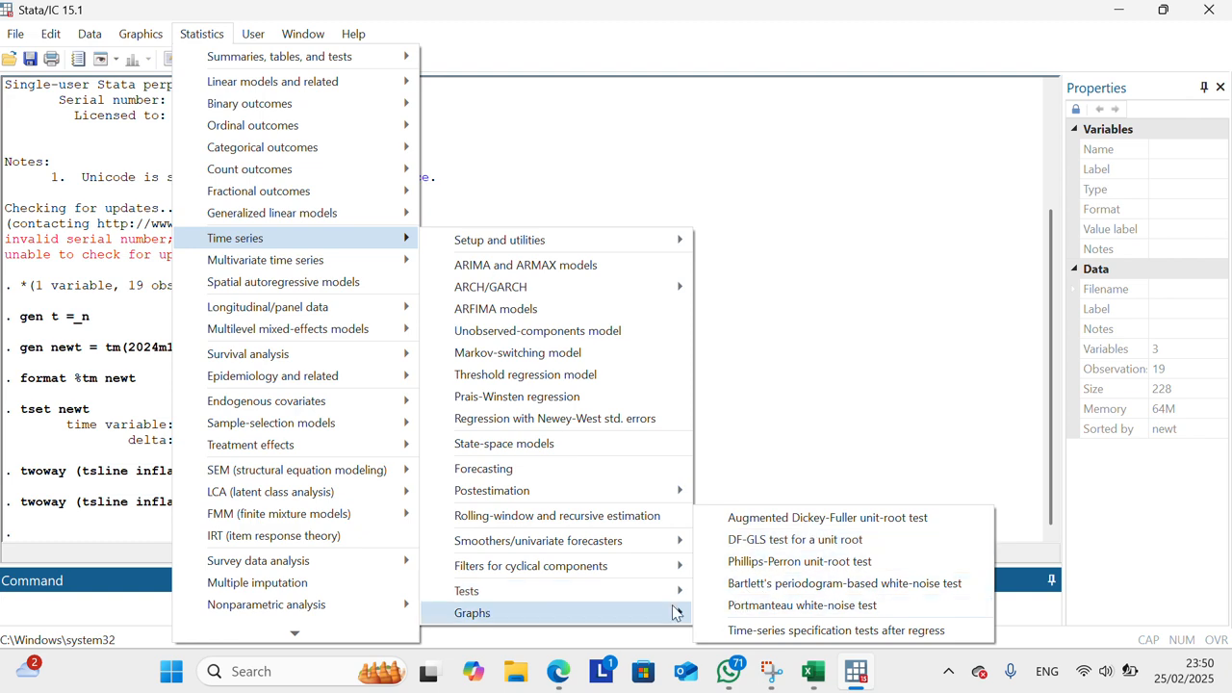
pyautogui.moveTo(674, 612)
pyautogui.moveTo(673, 589)
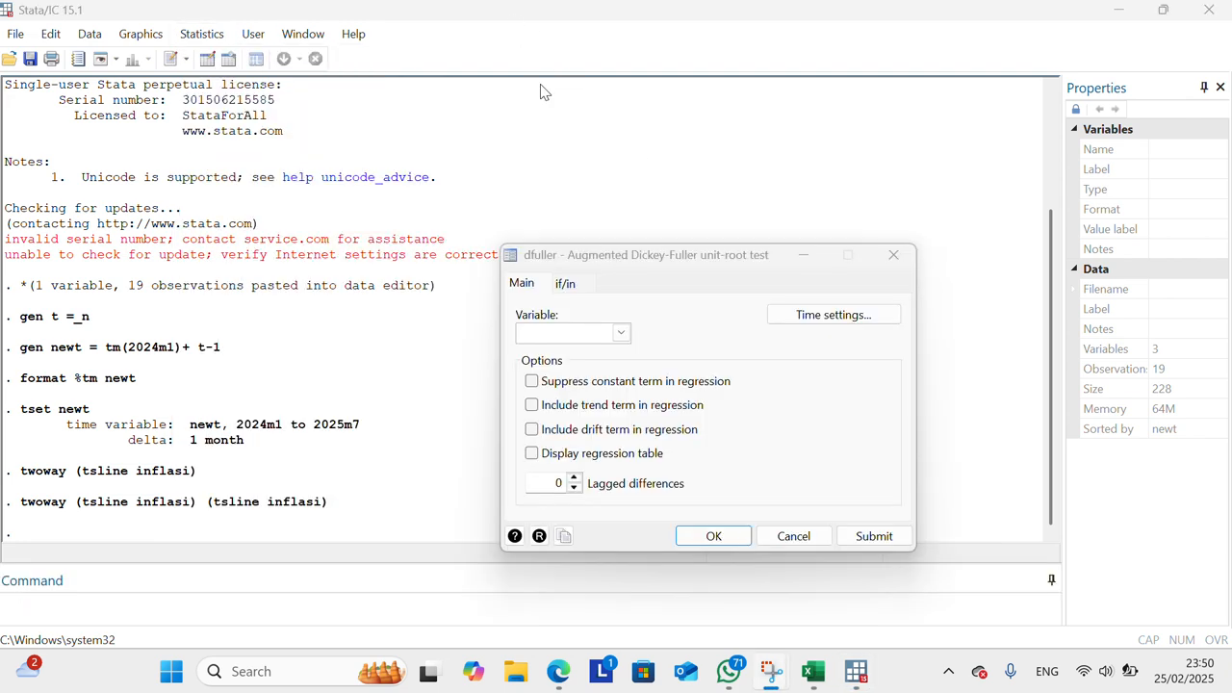
pyautogui.click(617, 332)
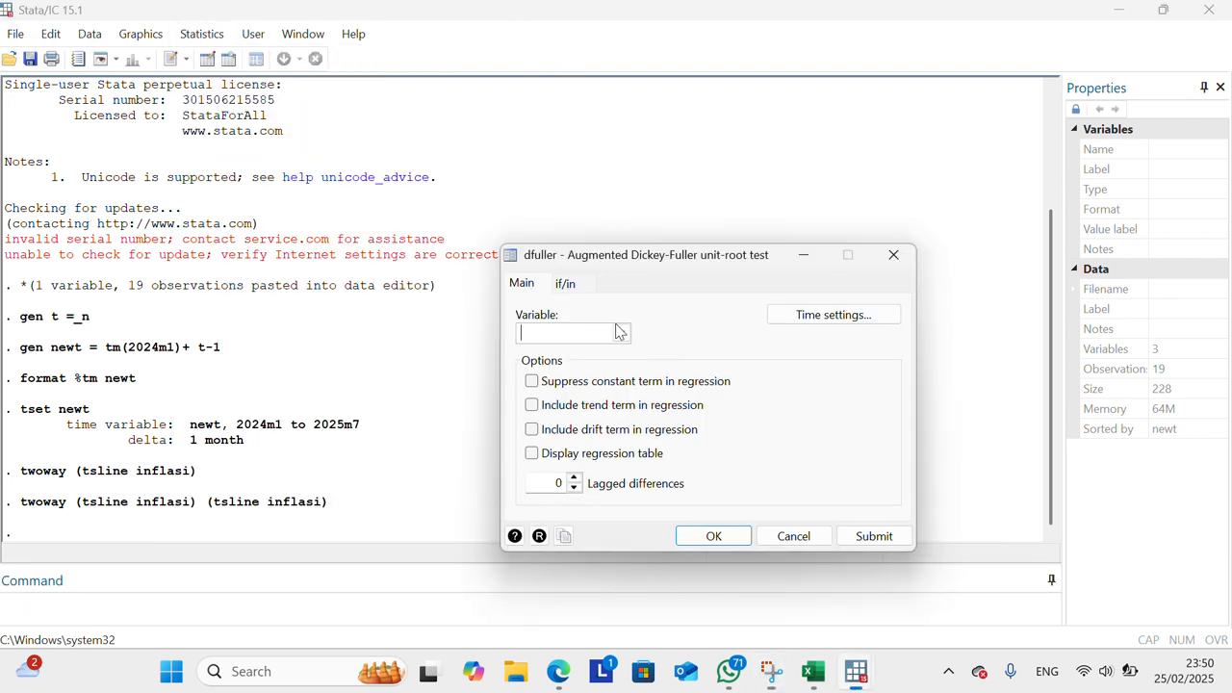
pyautogui.click(622, 334)
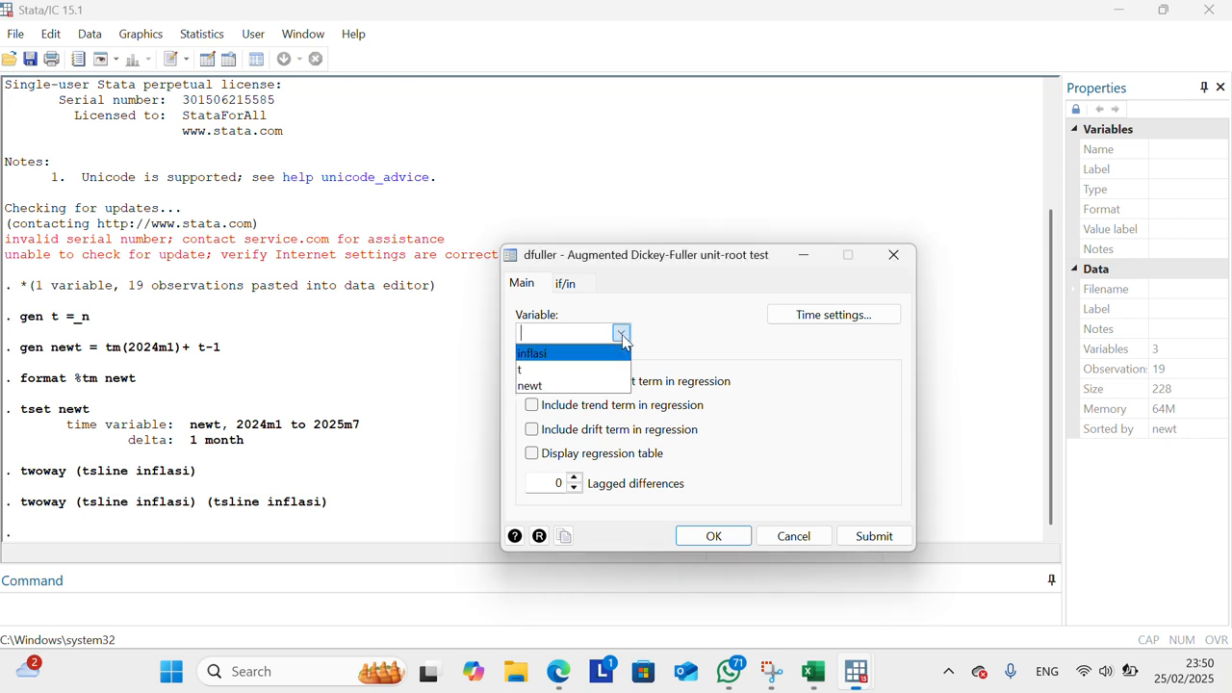
pyautogui.click(622, 334)
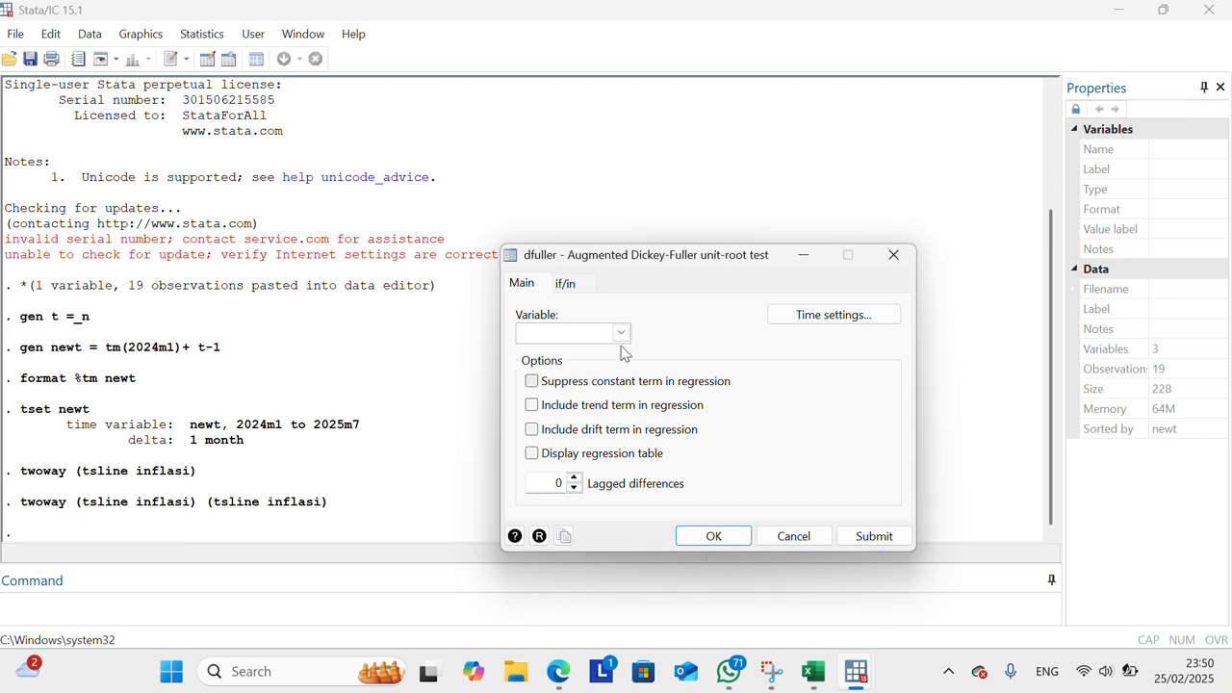
pyautogui.click(621, 333)
pyautogui.click(616, 350)
pyautogui.click(716, 535)
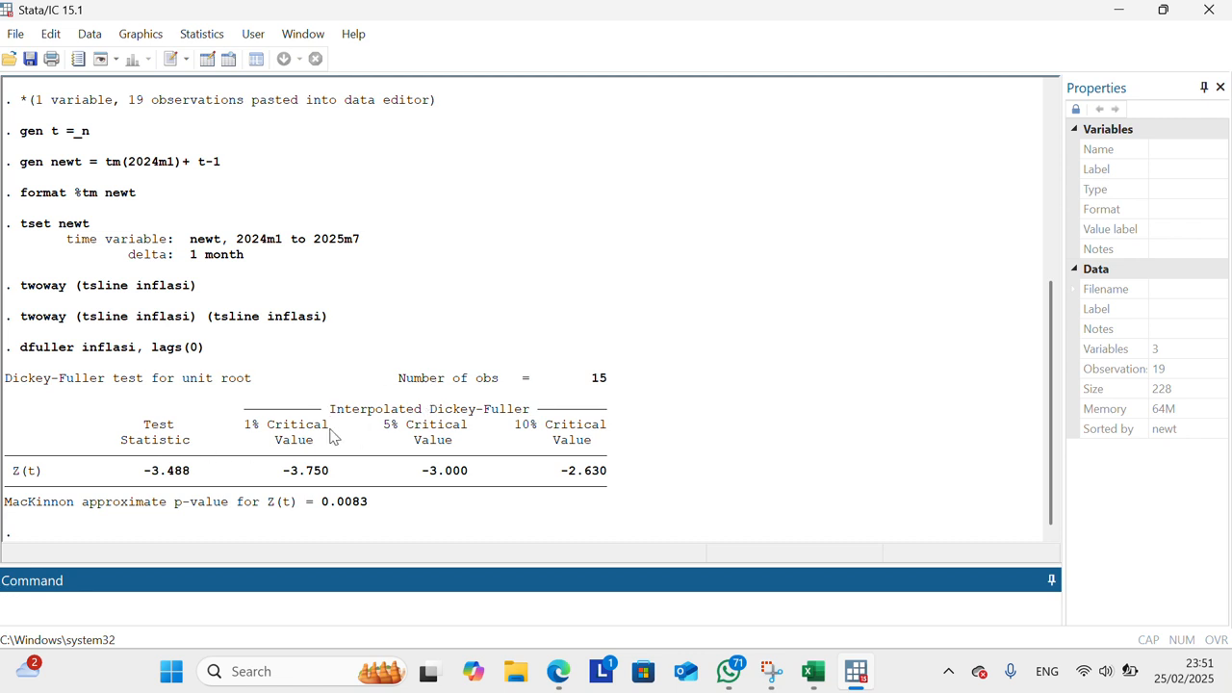
pyautogui.click(515, 38)
# Test the first difference of inflasi for a unit root with the command dfuller d.inflasi, lags(0).
pyautogui.click(13, 609)
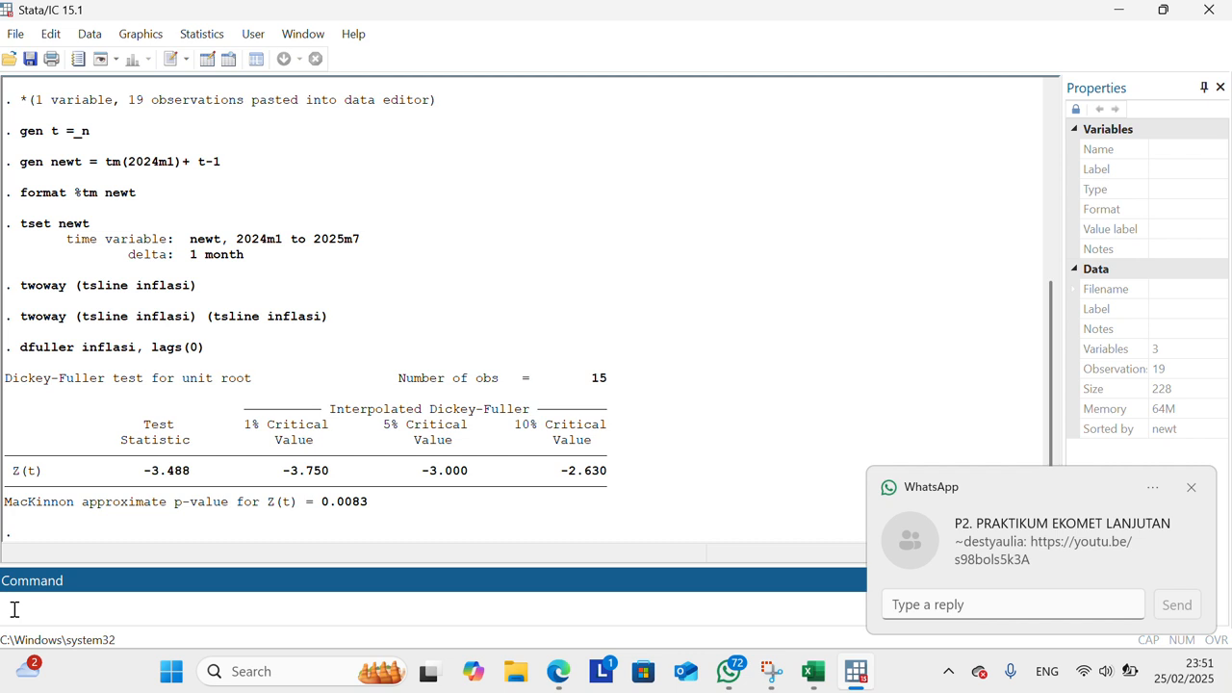
pyautogui.write('dfuller')
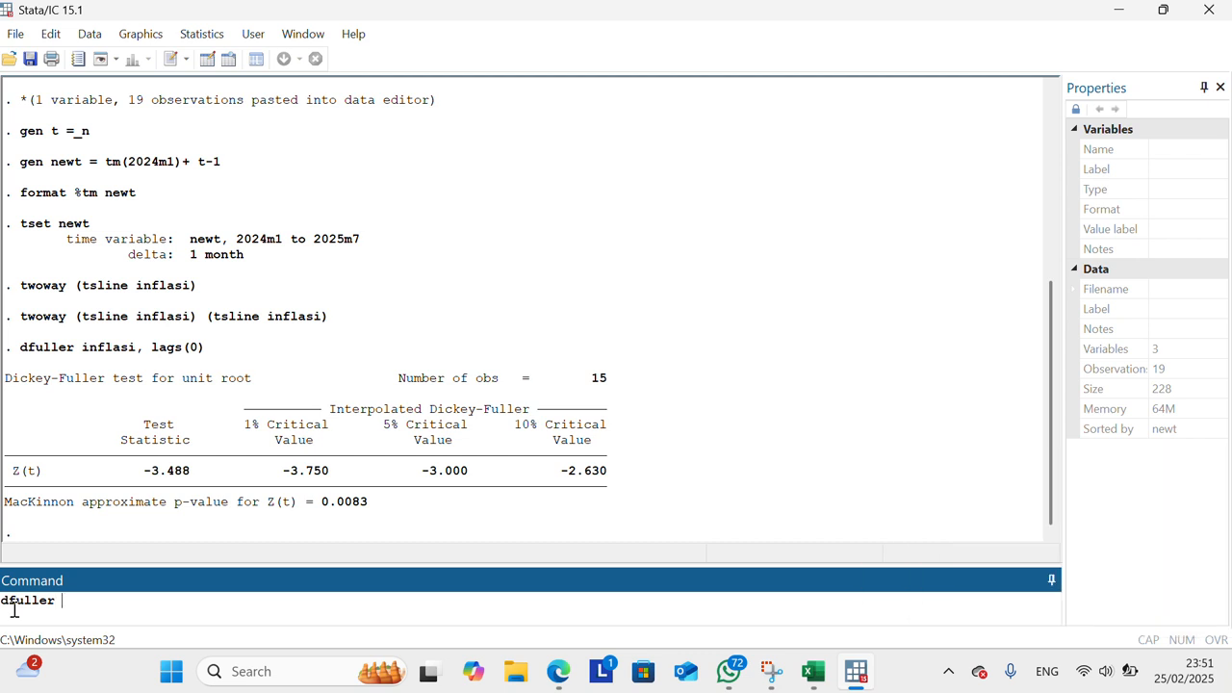
pyautogui.write(' dinflasi, lags(0')
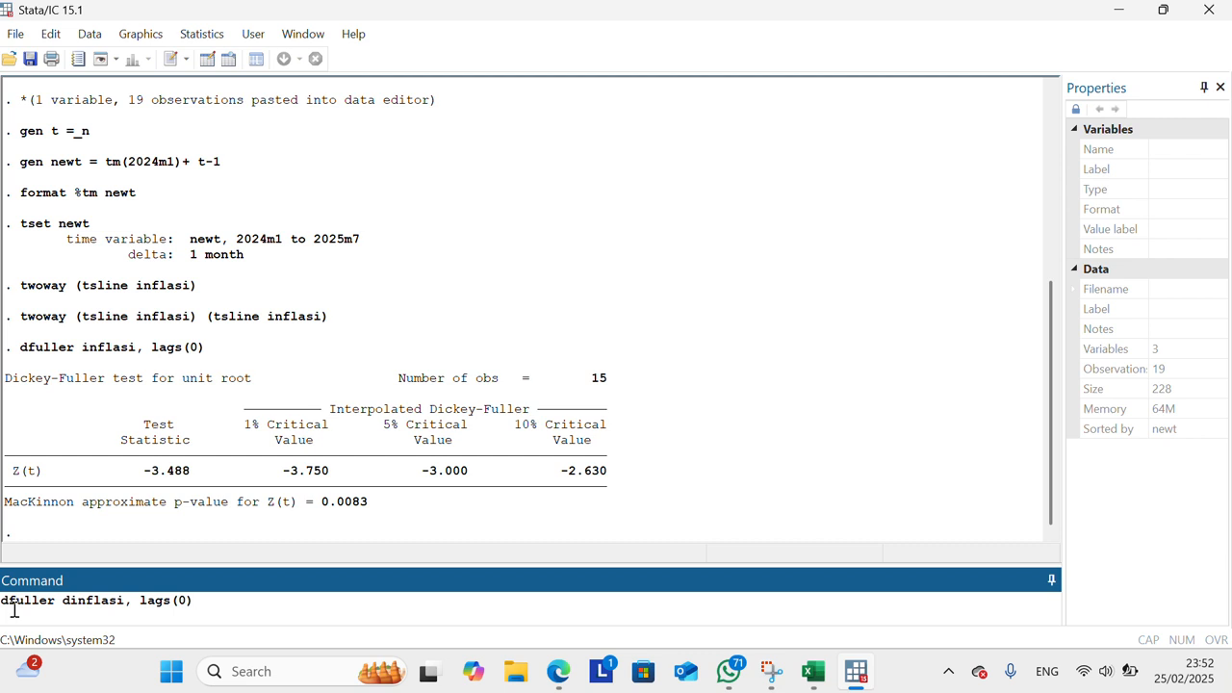
pyautogui.press('Return')
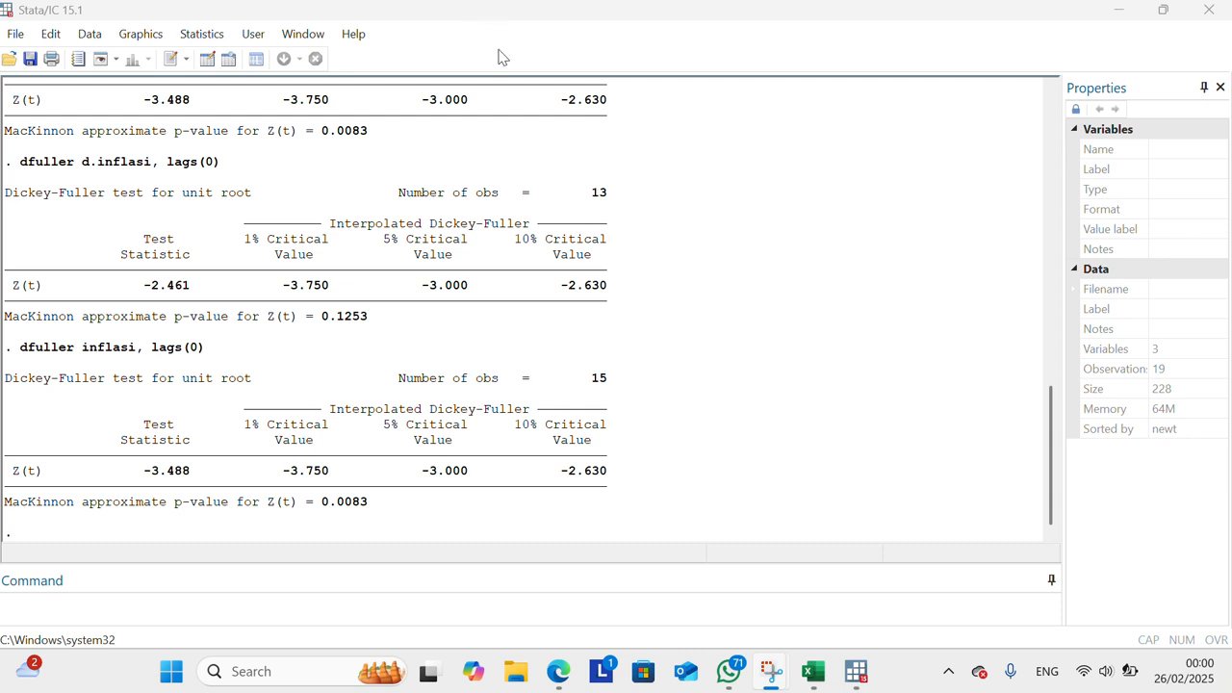
# Plot the autocorrelations of differenced inflation with the command ac d.inflasi and close the graph window after viewing it.
pyautogui.click(39, 606)
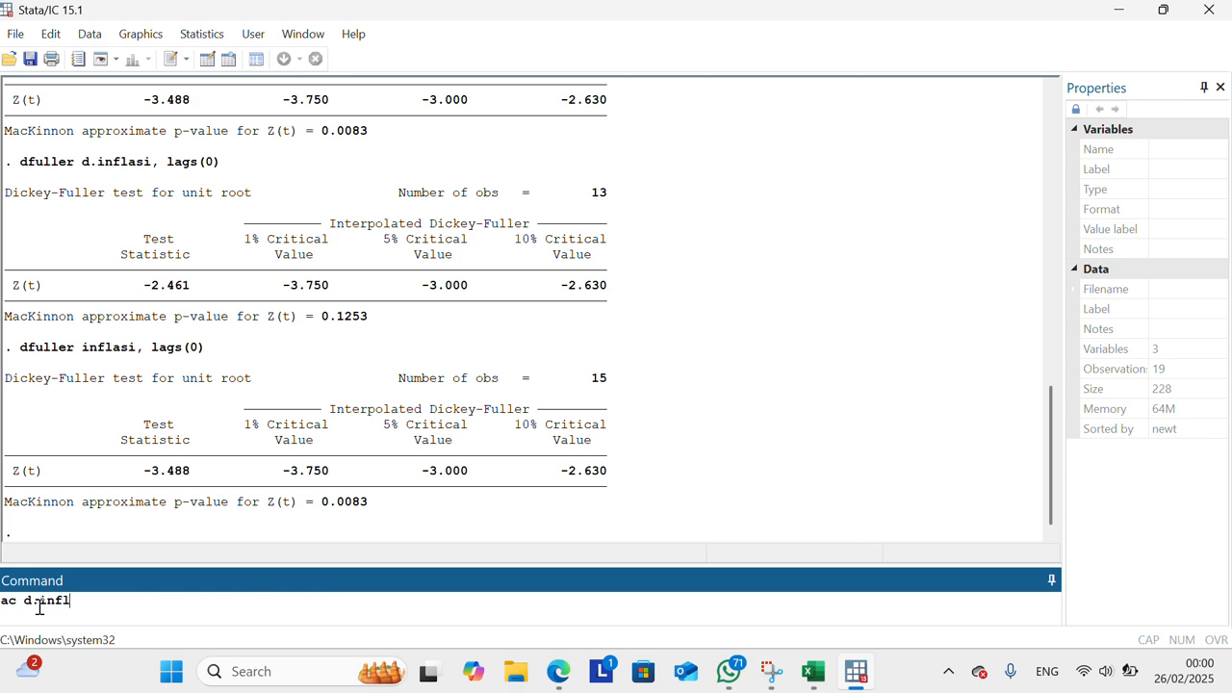
pyautogui.press('Return')
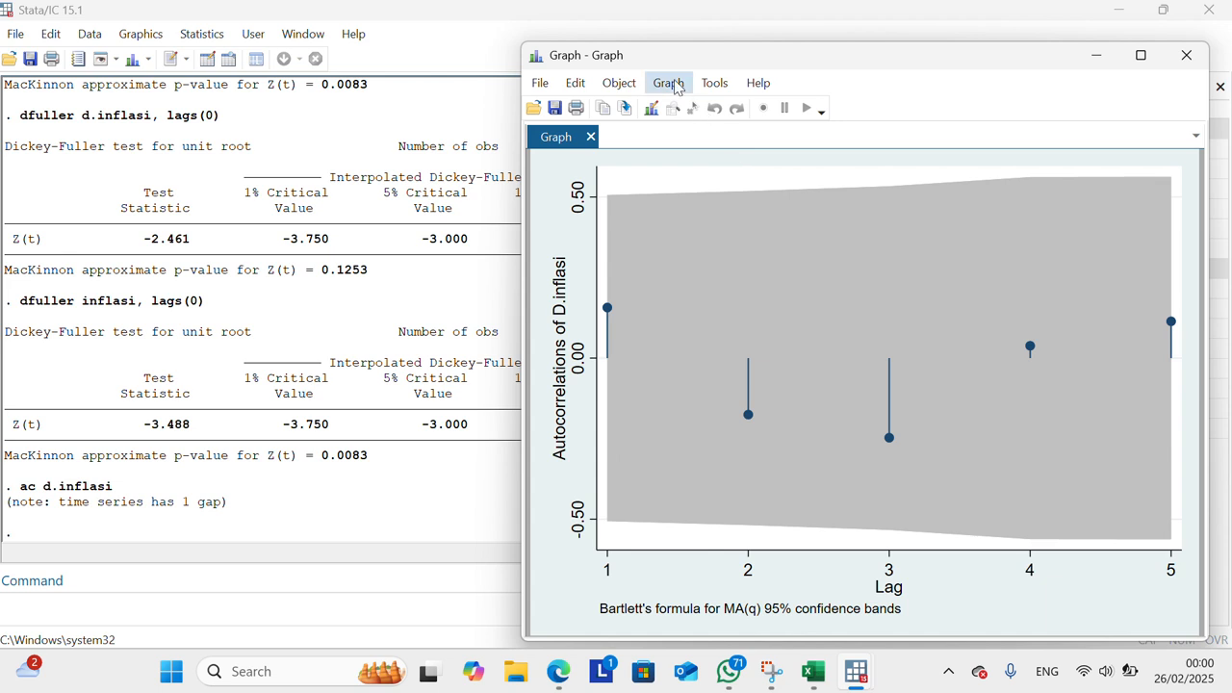
pyautogui.click(513, 35)
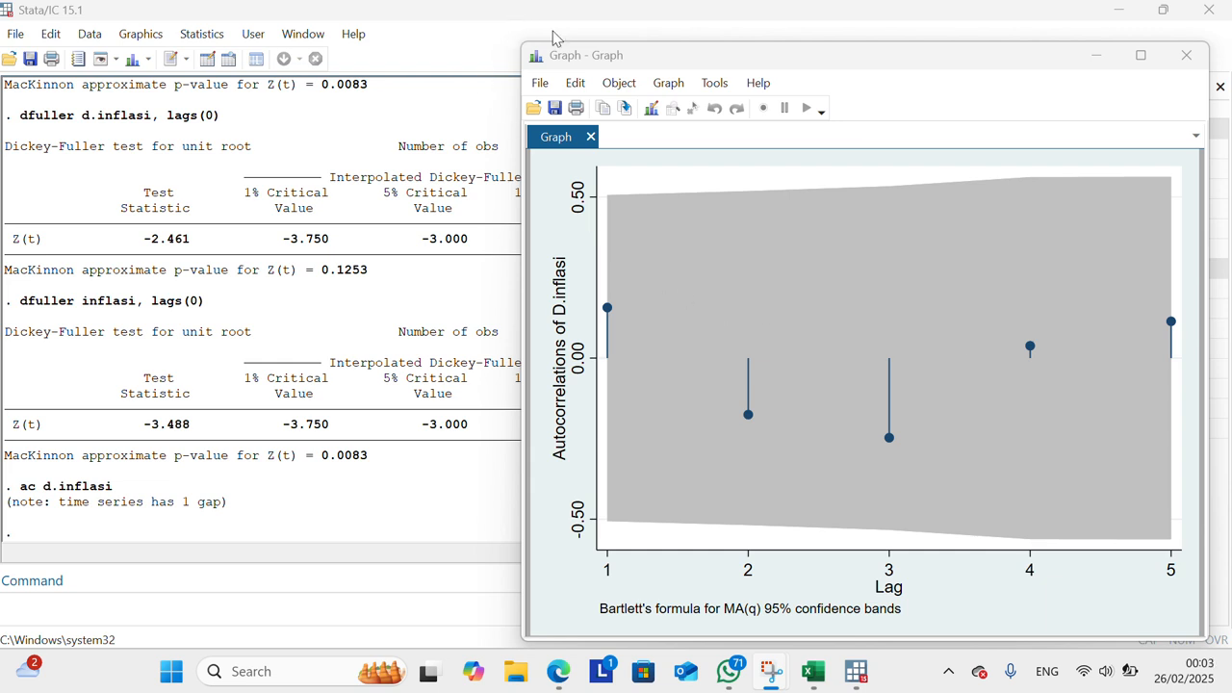
pyautogui.click(1186, 54)
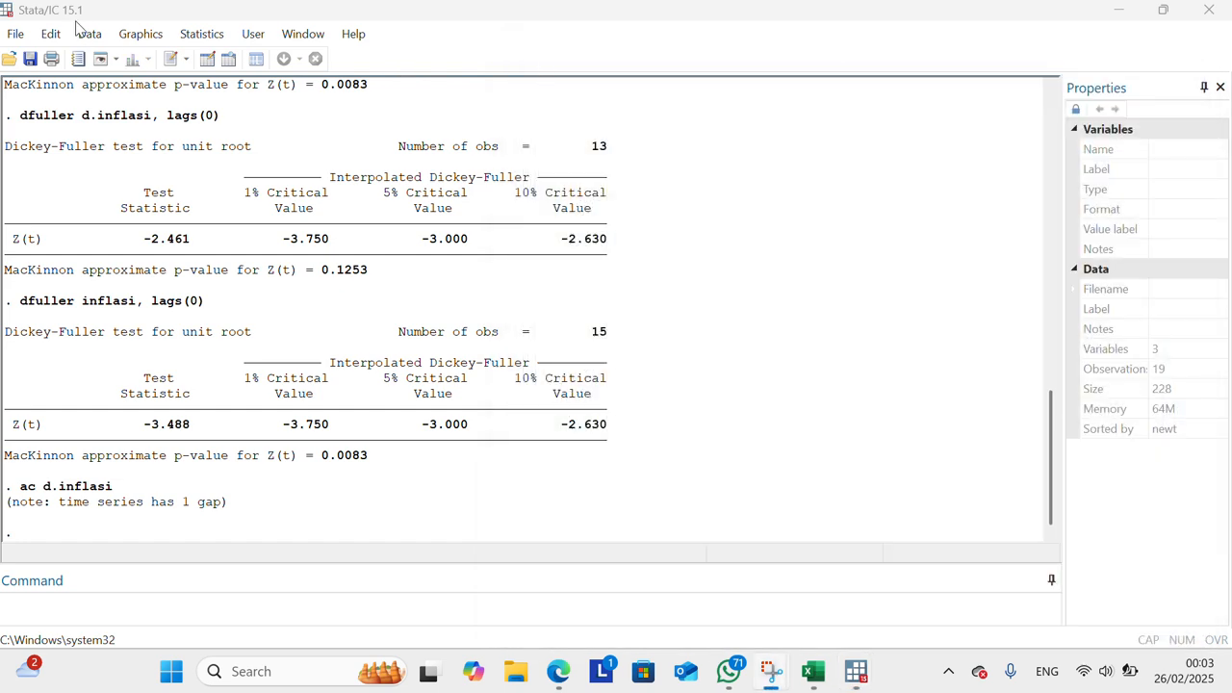
# Graph the partial correlogram (pac) of inflasi with the default number of autocorrelations and a 95 confidence level.
pyautogui.click(189, 34)
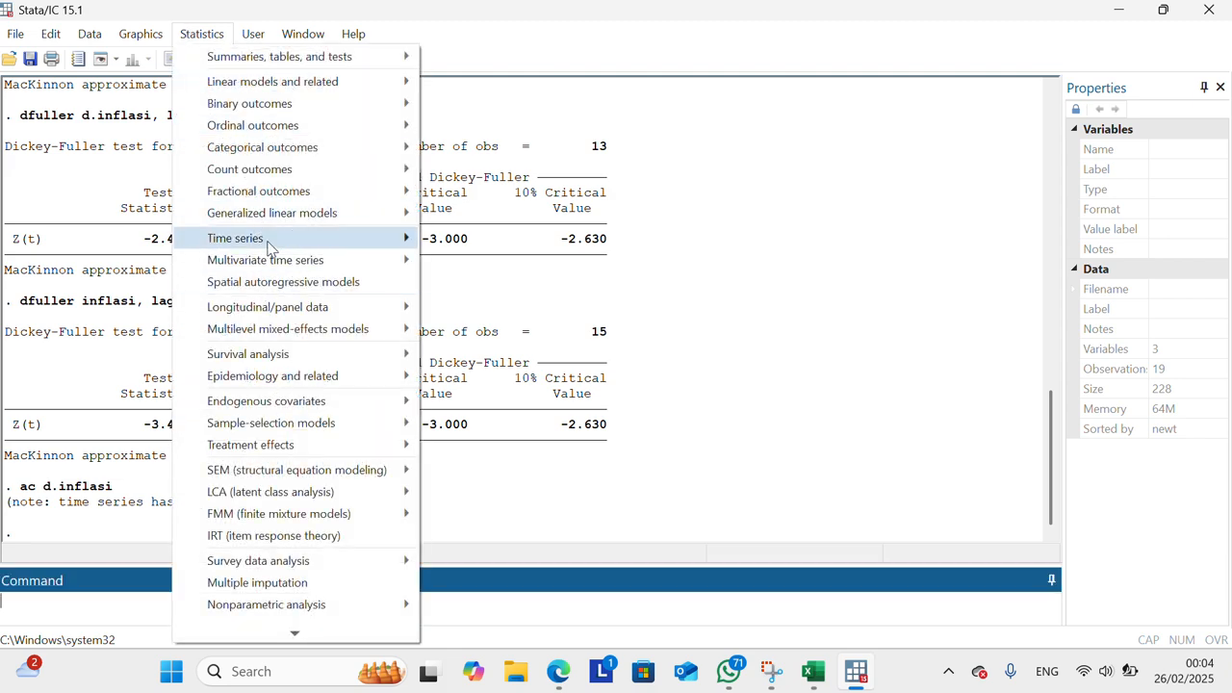
pyautogui.moveTo(358, 241)
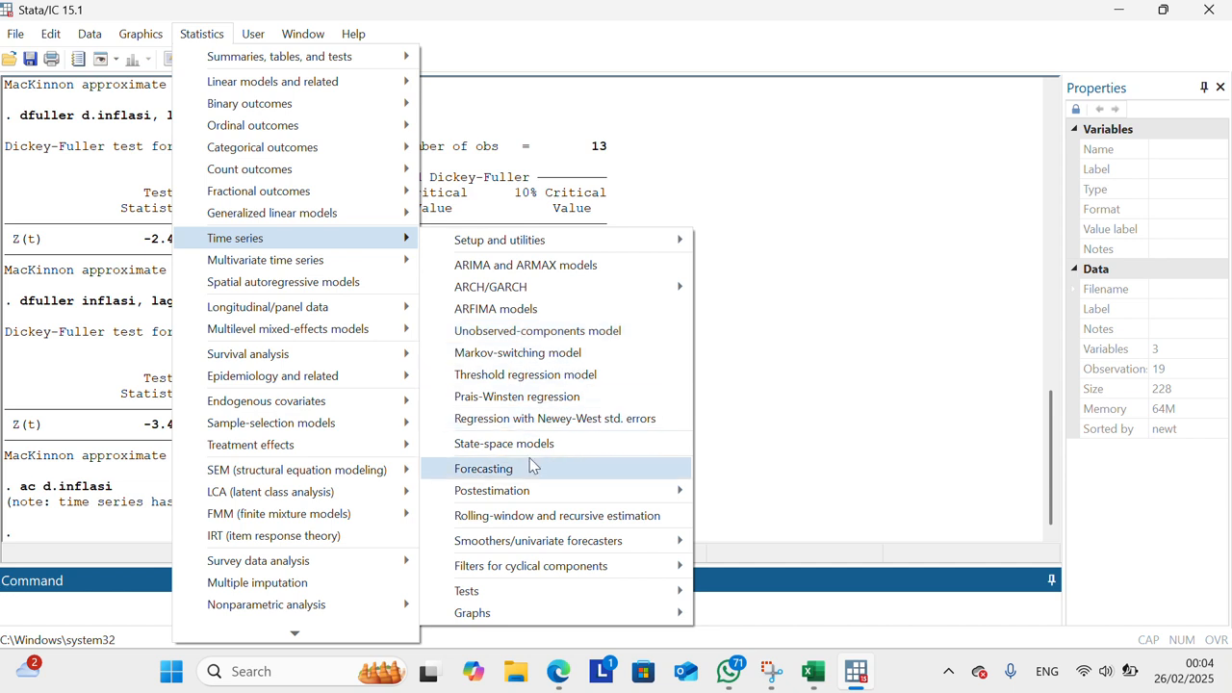
pyautogui.moveTo(564, 569)
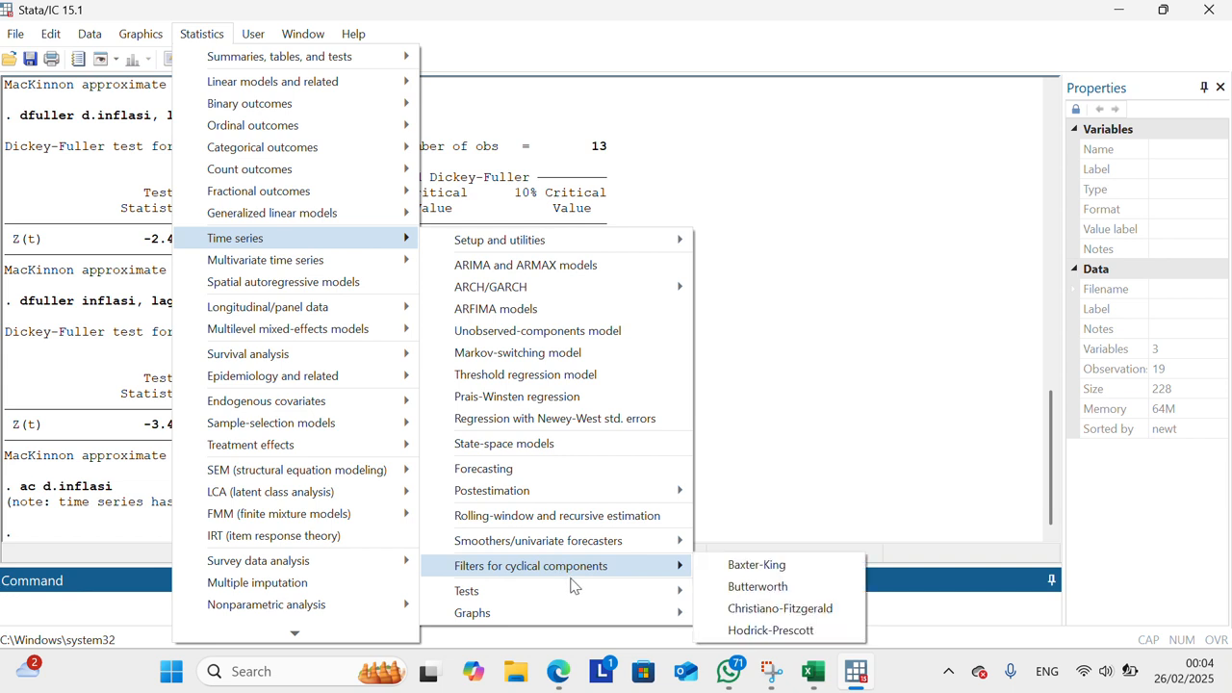
pyautogui.moveTo(594, 613)
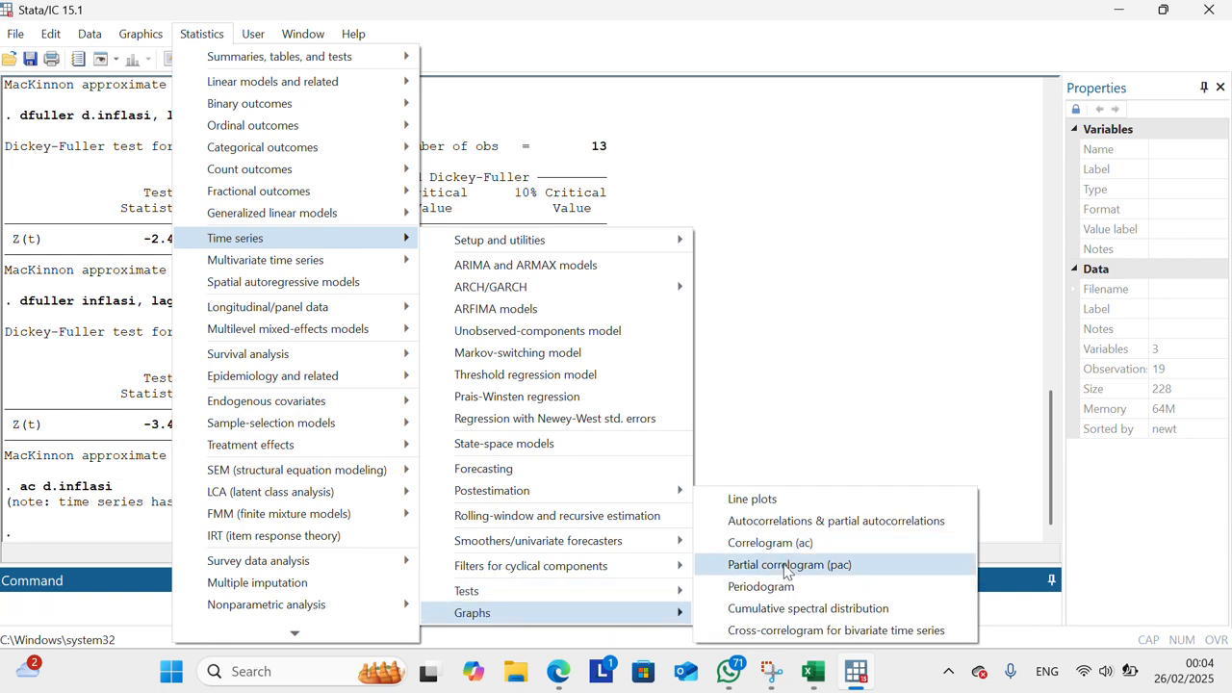
pyautogui.click(787, 565)
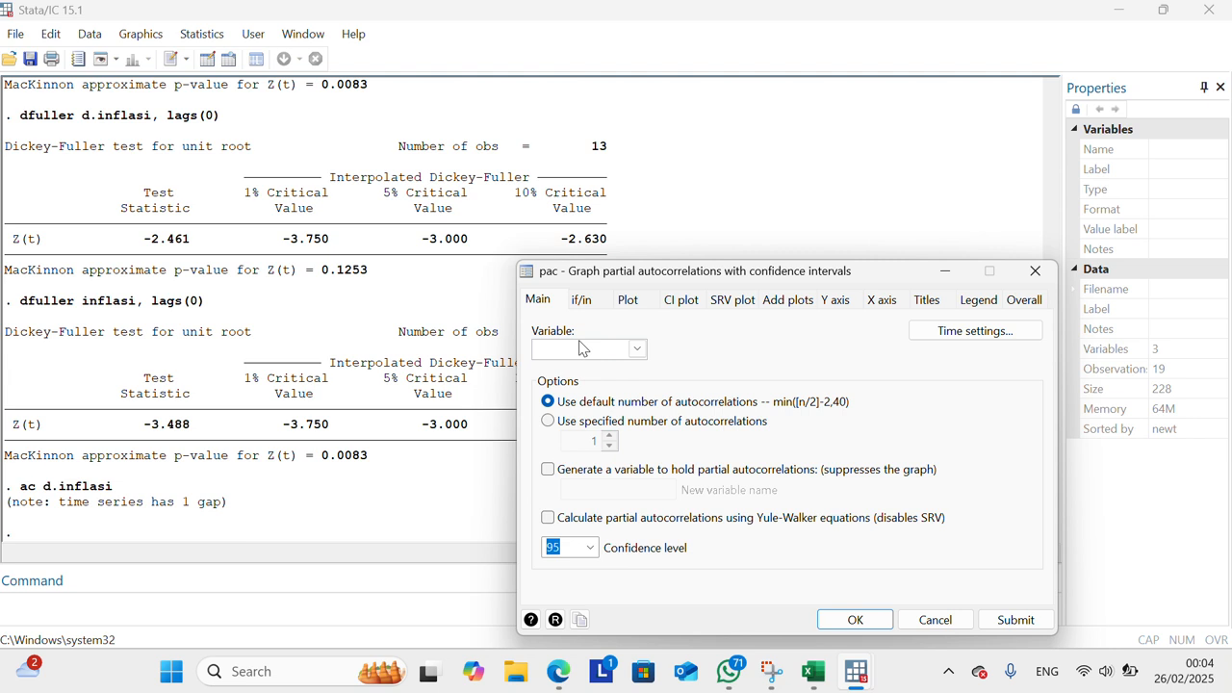
pyautogui.click(638, 349)
pyautogui.click(621, 371)
pyautogui.click(856, 620)
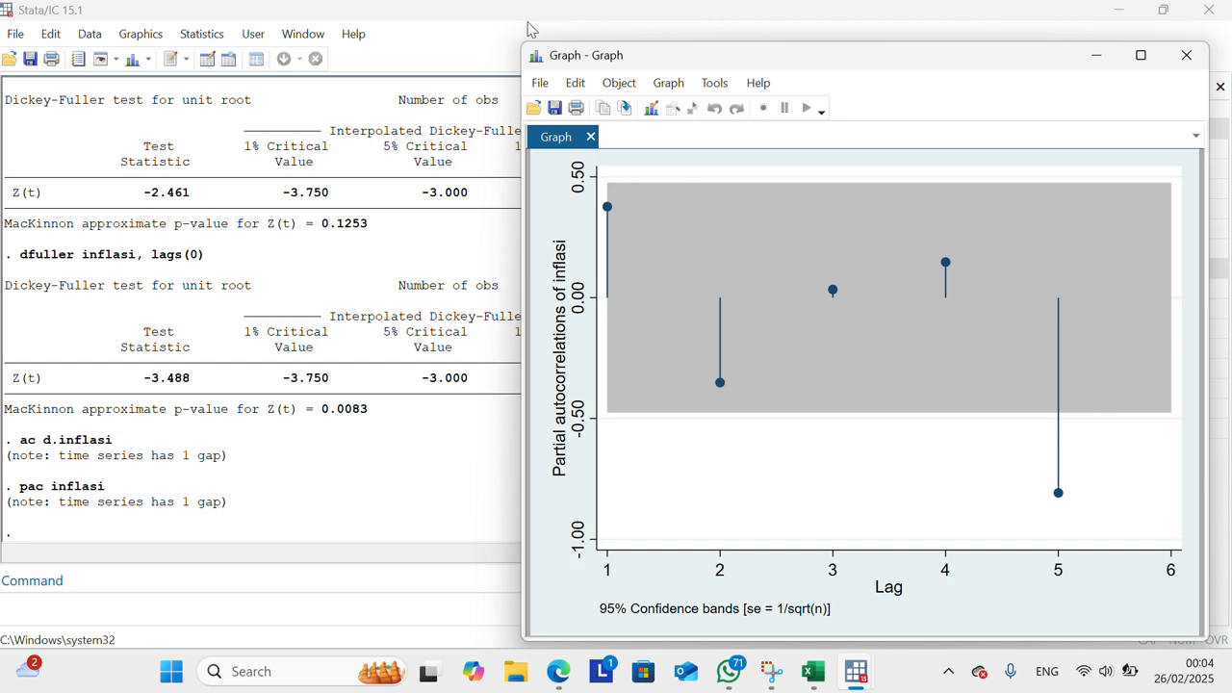
# Close the partial autocorrelation graph and open the ARIMA and ARMAX models dialog for time series.
pyautogui.click(510, 33)
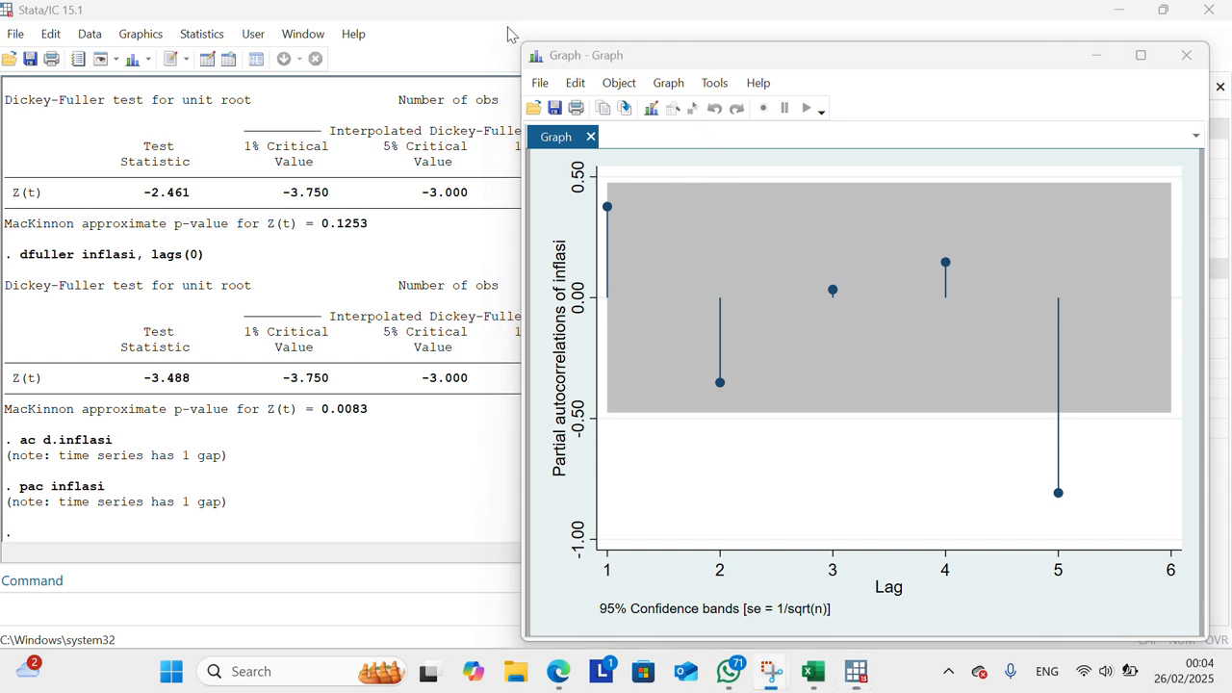
pyautogui.click(1186, 55)
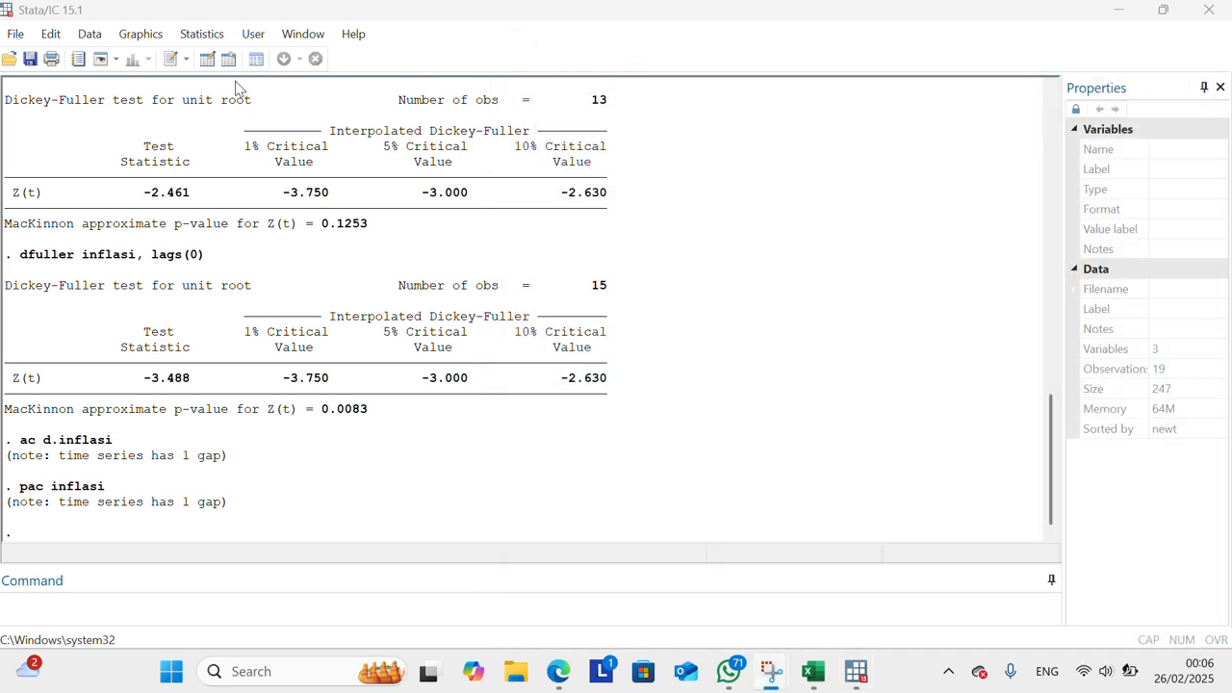
pyautogui.click(203, 34)
pyautogui.moveTo(253, 34)
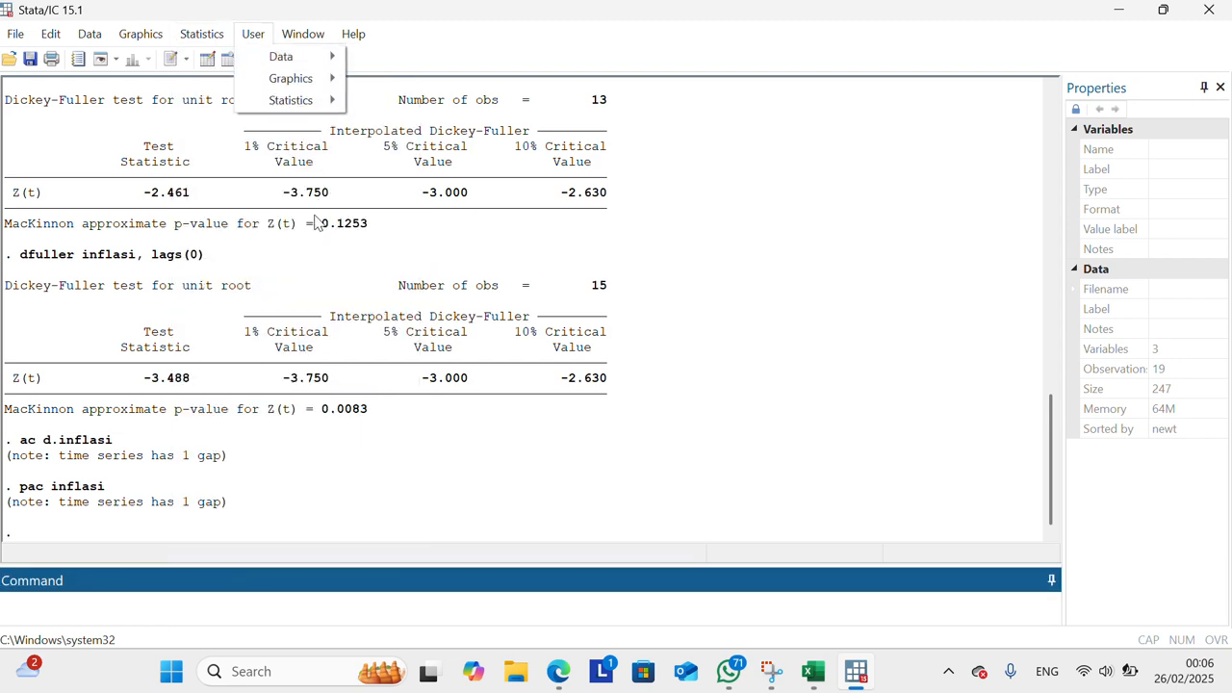
pyautogui.moveTo(214, 30)
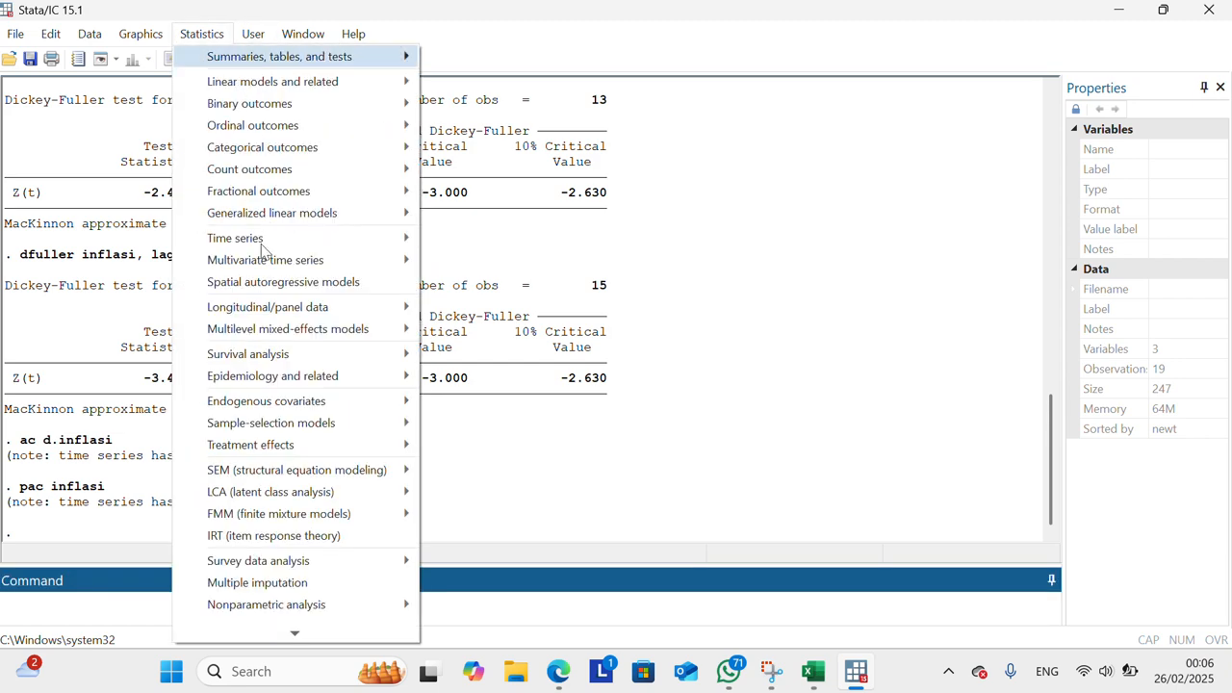
pyautogui.moveTo(264, 247)
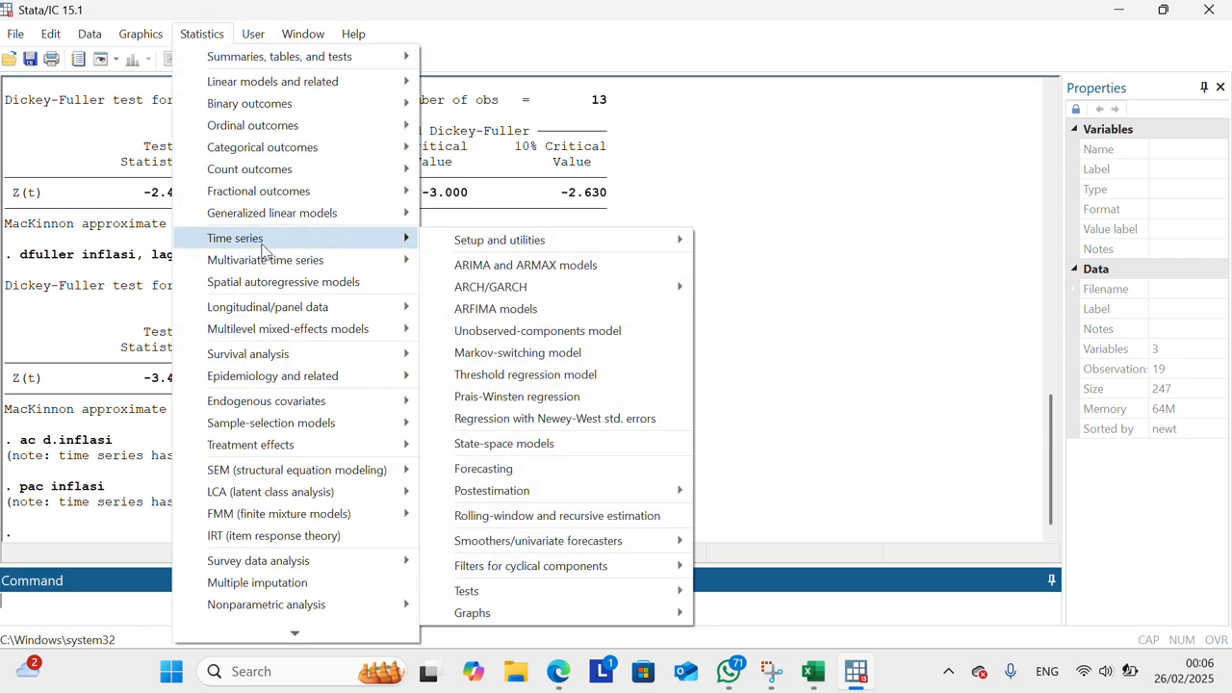
pyautogui.click(474, 268)
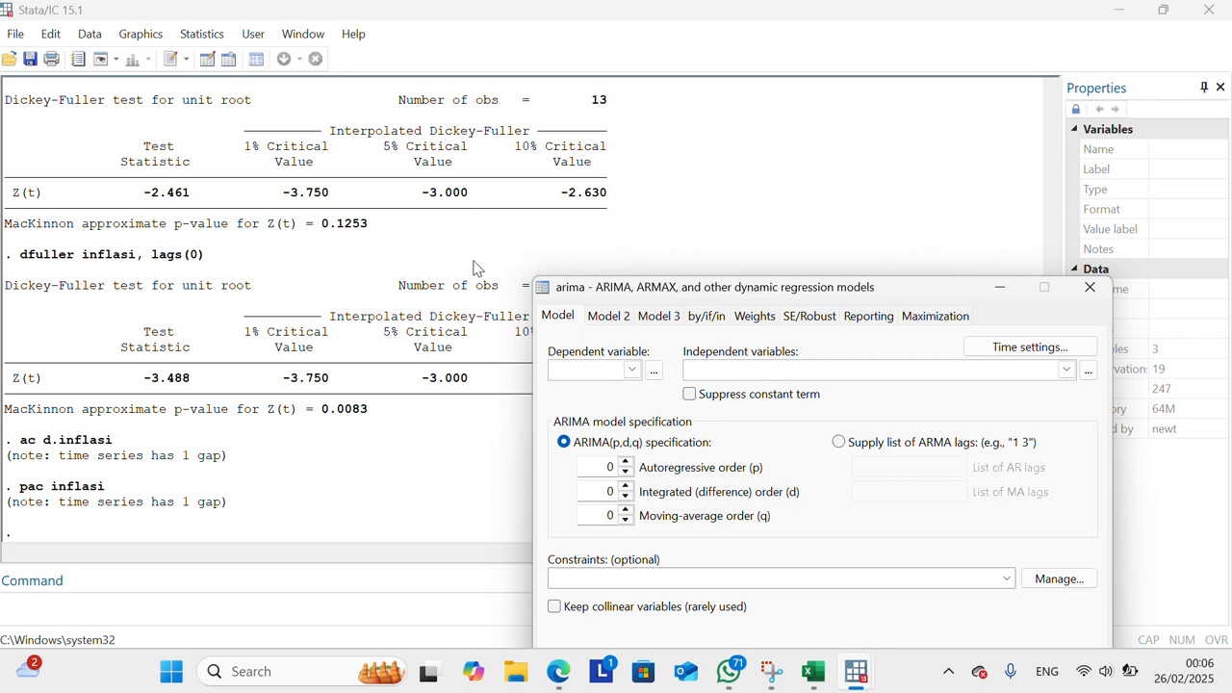
pyautogui.click(520, 33)
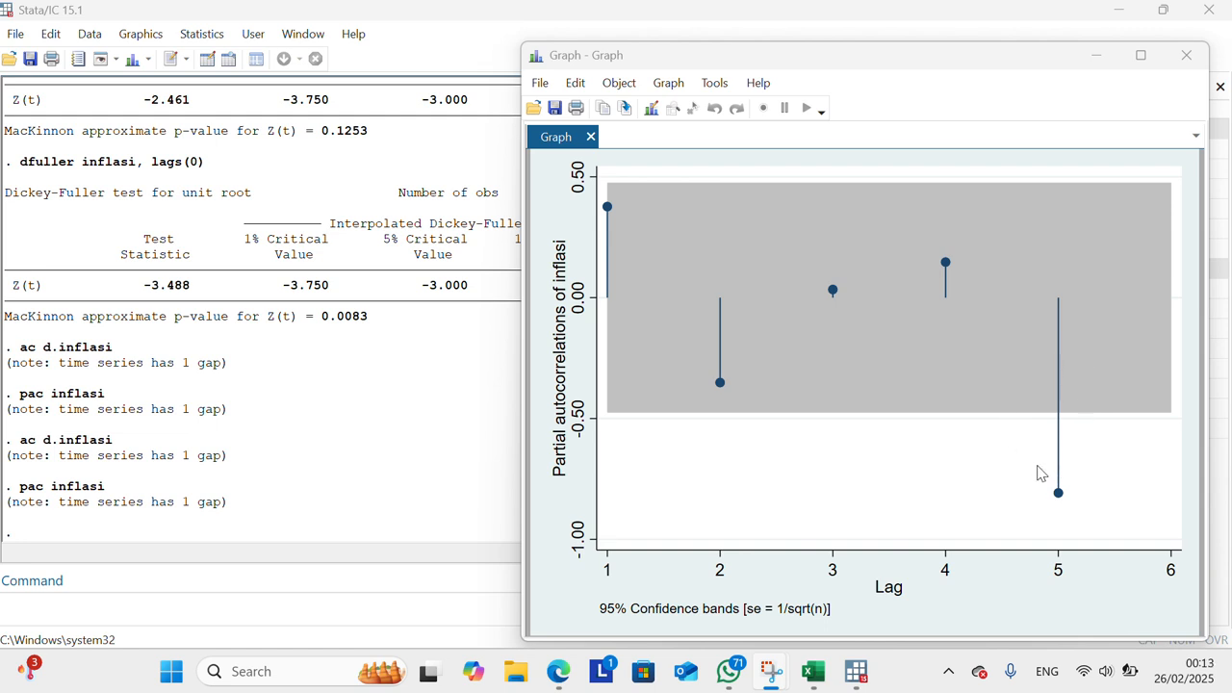
pyautogui.click(503, 37)
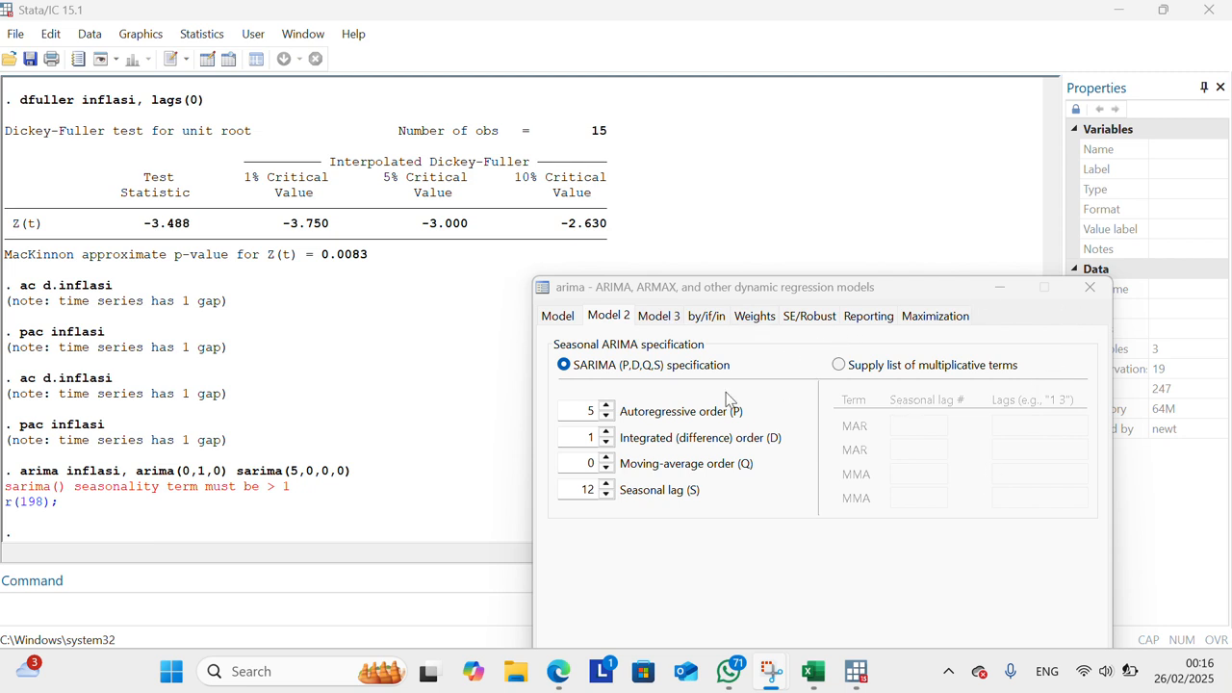
# Check the arima dialog's conditional MLE and Kalman filter options, and return to the seasonal SARIMA (P,D,Q,S) specification.
pyautogui.click(659, 318)
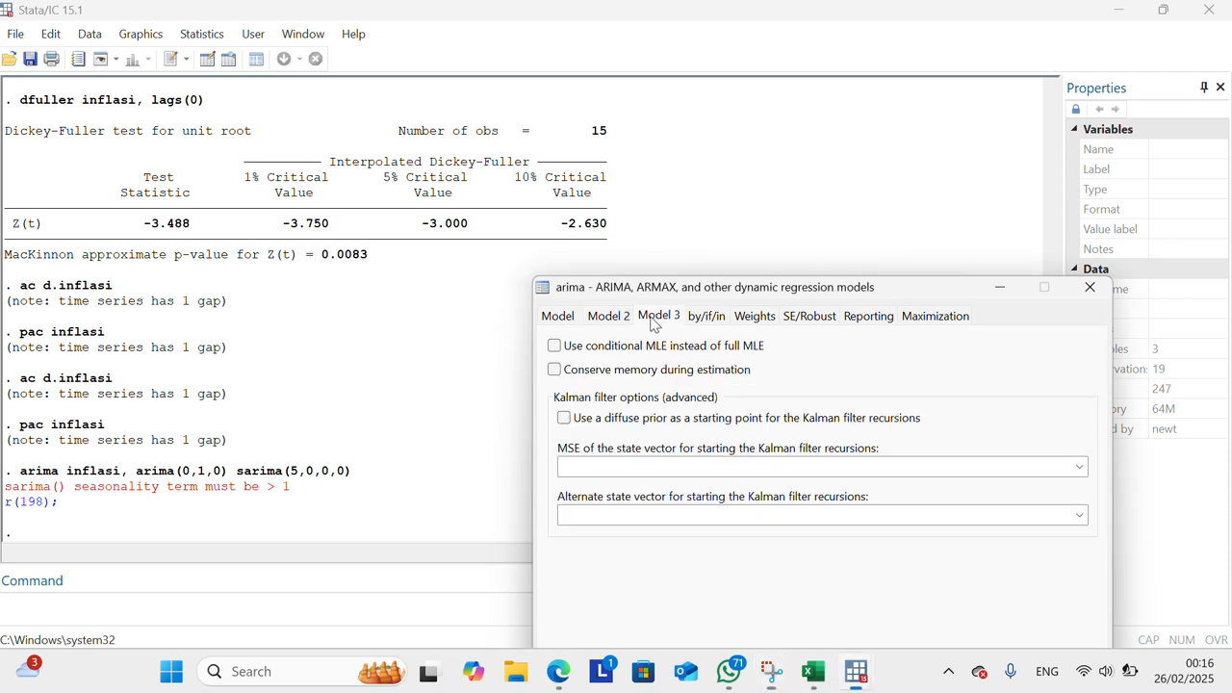
pyautogui.click(607, 318)
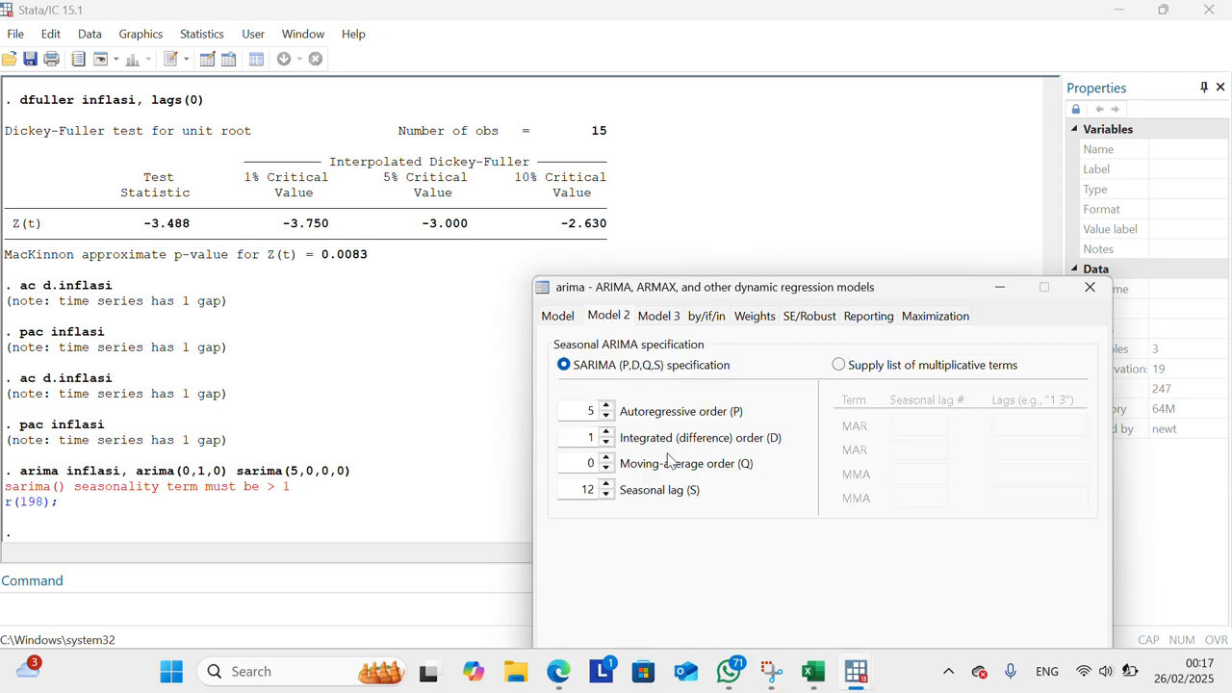
pyautogui.click(511, 29)
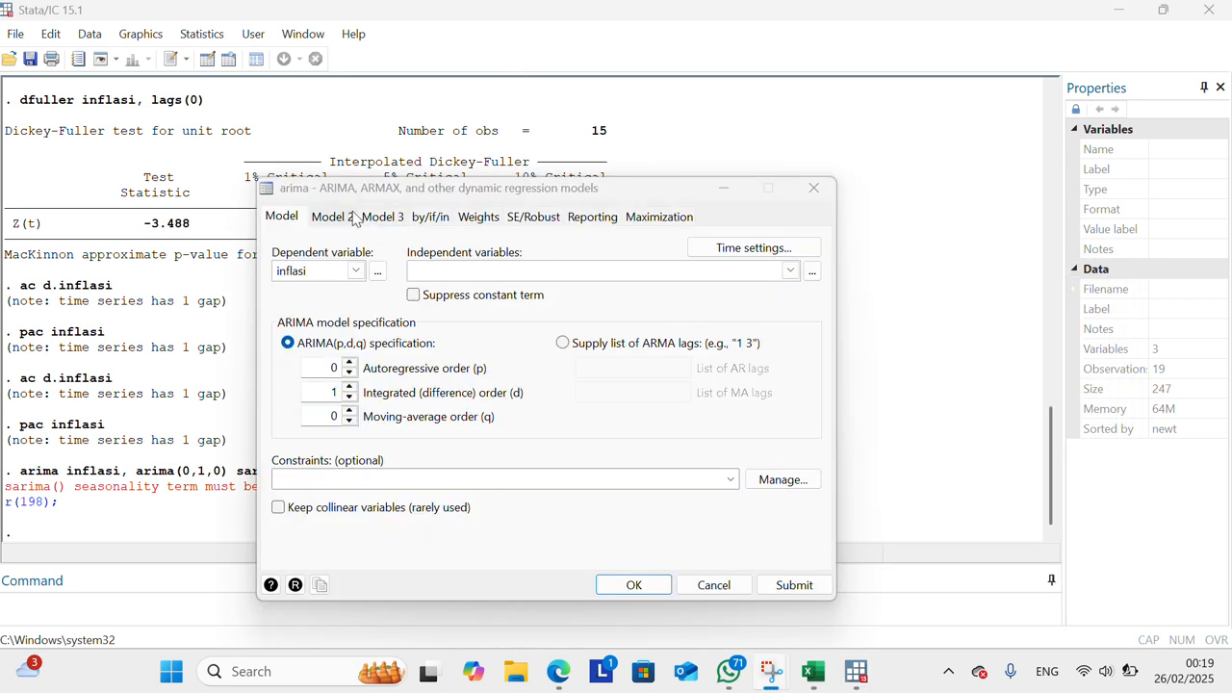